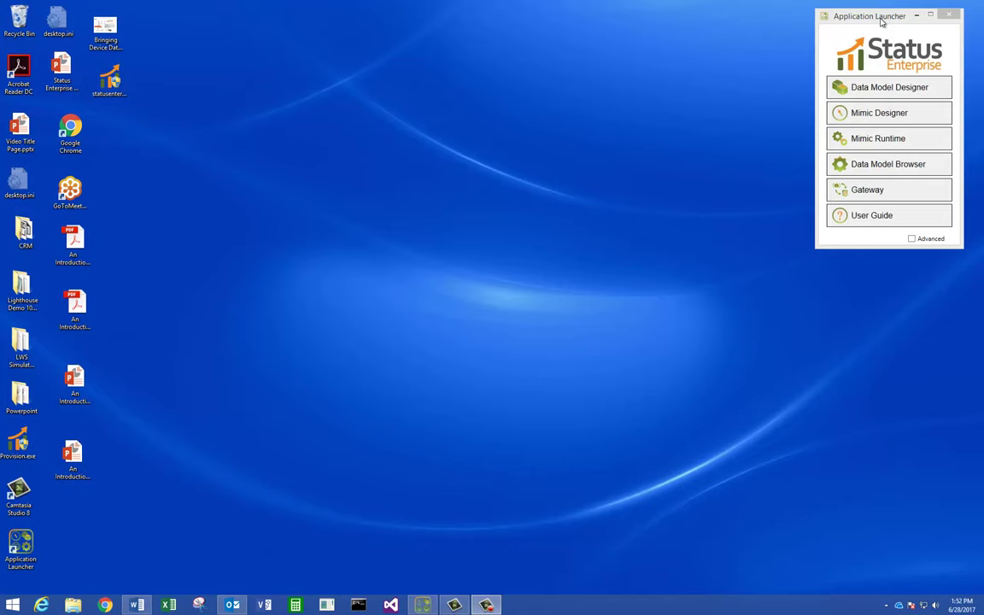
Allow the None security policy on the opc.tcp://127.0.0.1:49320 endpoint in OPC UA Configuration Manager.
click(886, 605)
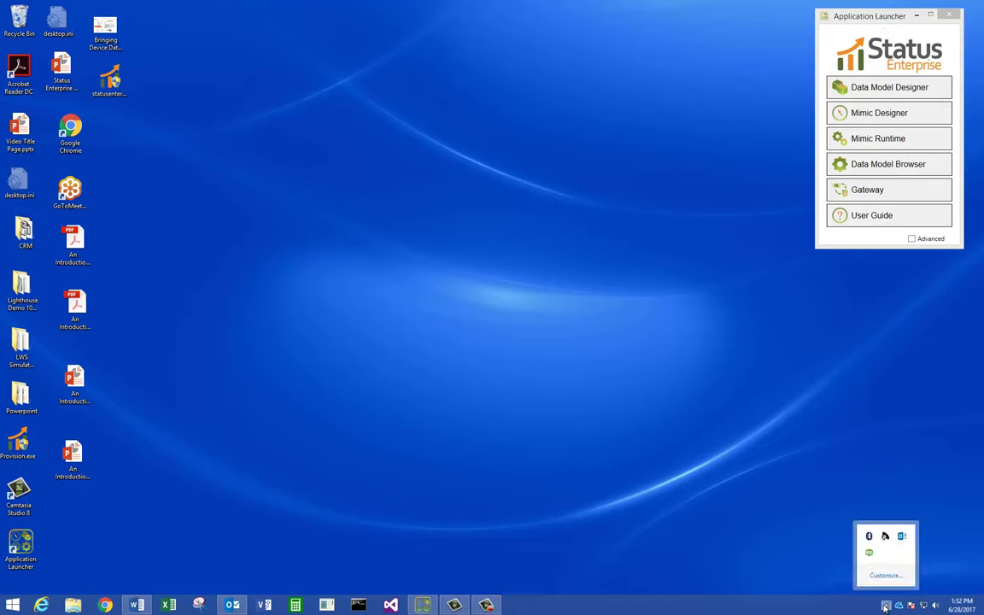
right_click(870, 552)
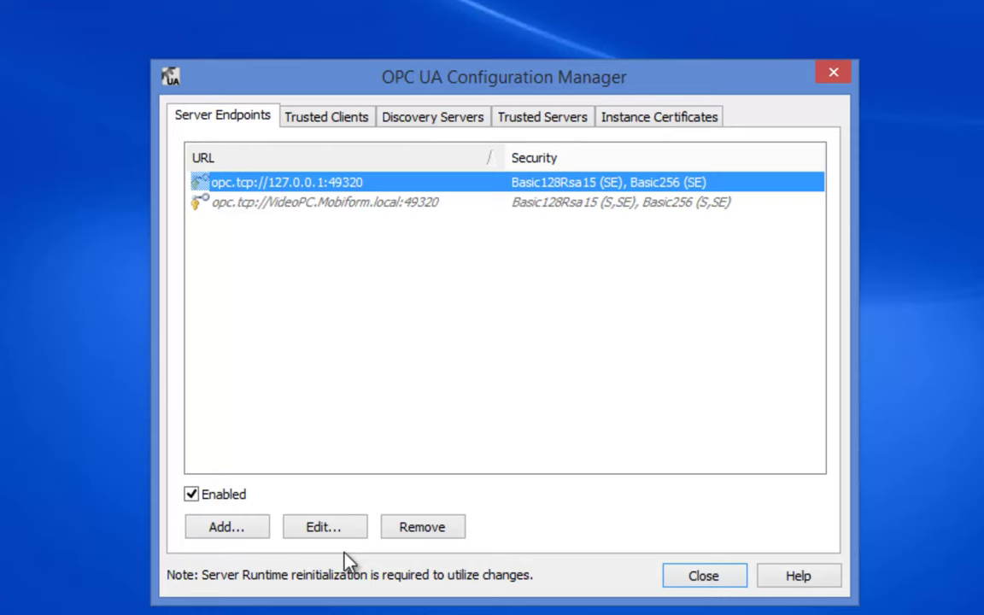
click(343, 528)
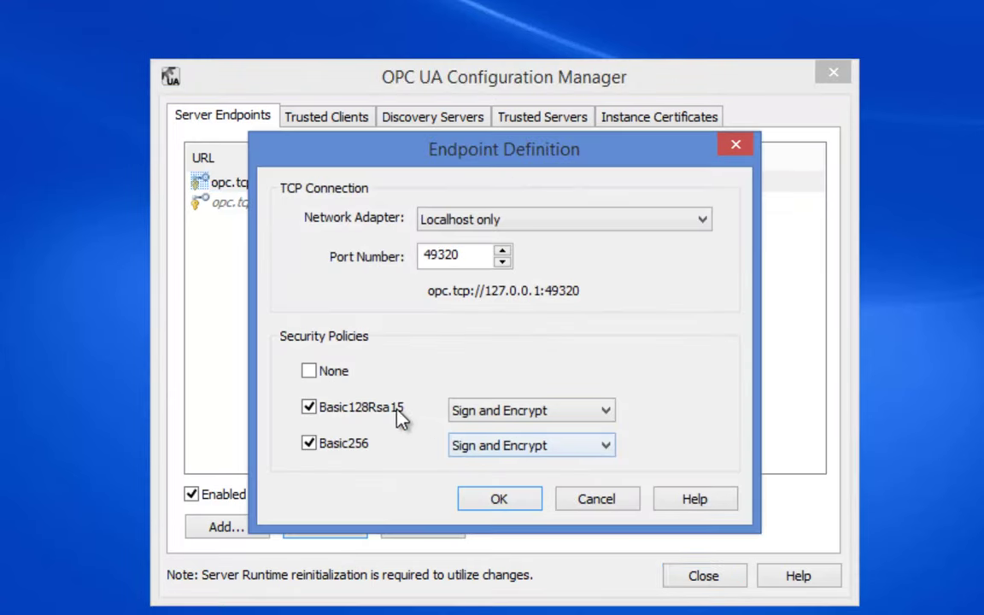
click(360, 446)
drag(520, 157, 527, 138)
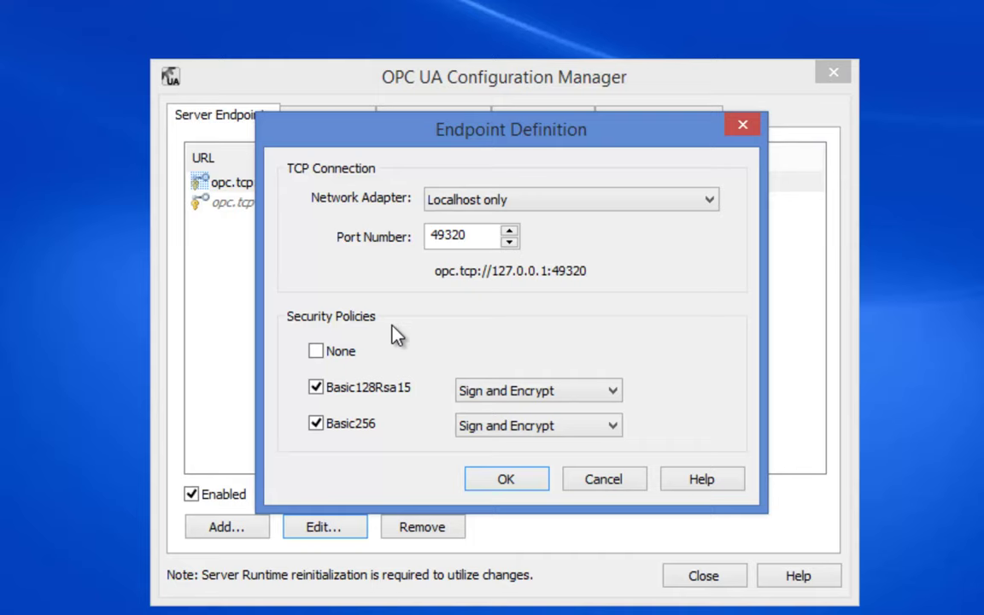
click(316, 351)
click(504, 480)
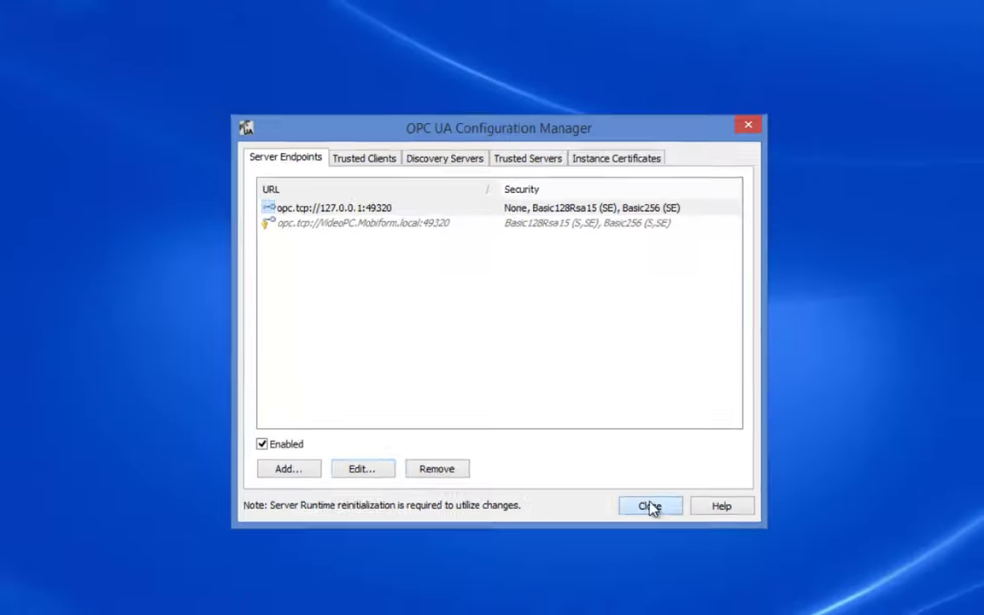
Close the configuration manager and reinitialize the KEPServerEX runtime, accepting the client disconnect.
click(704, 576)
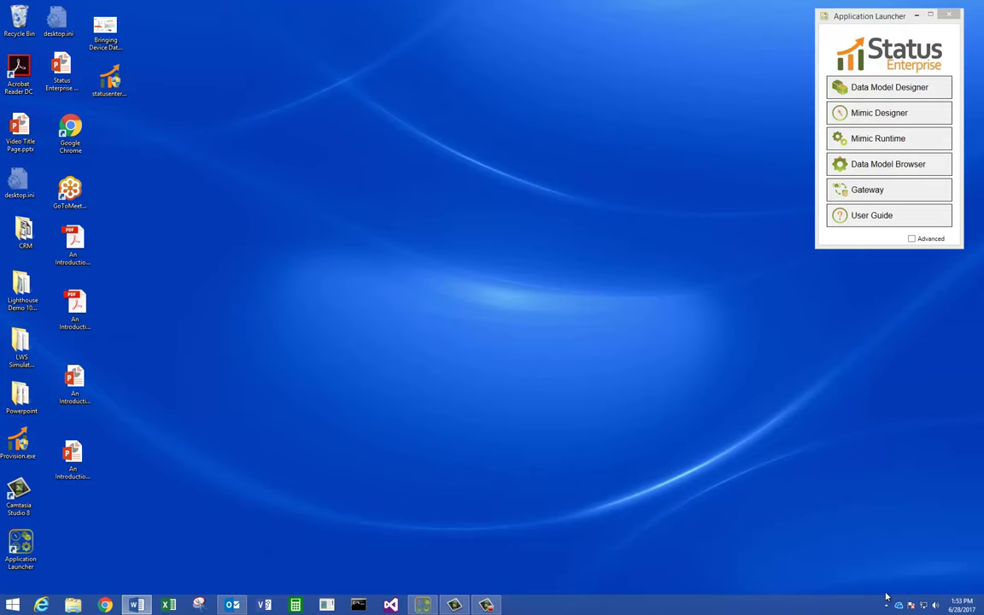
right_click(869, 552)
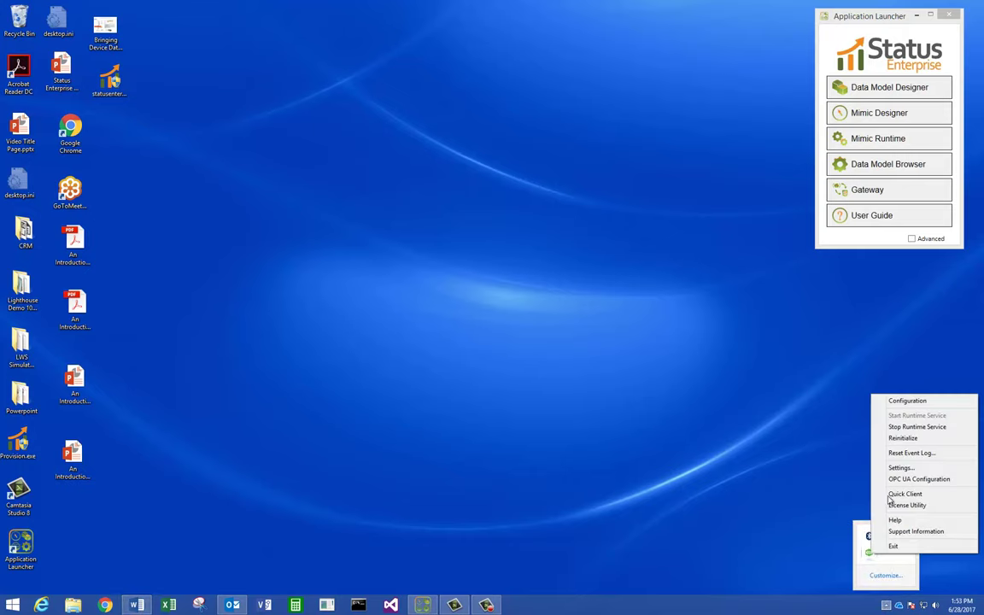
click(914, 441)
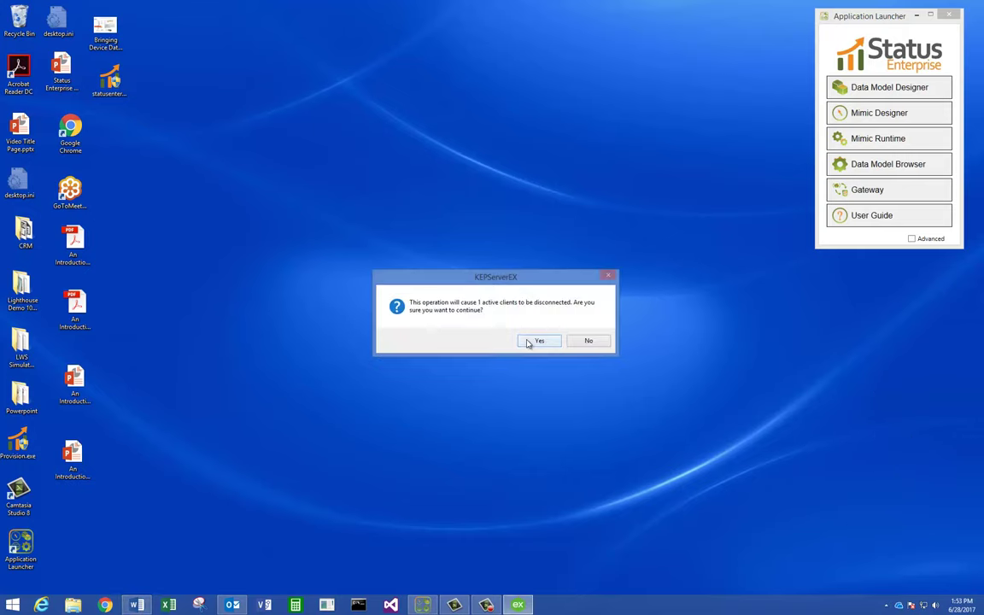
click(538, 341)
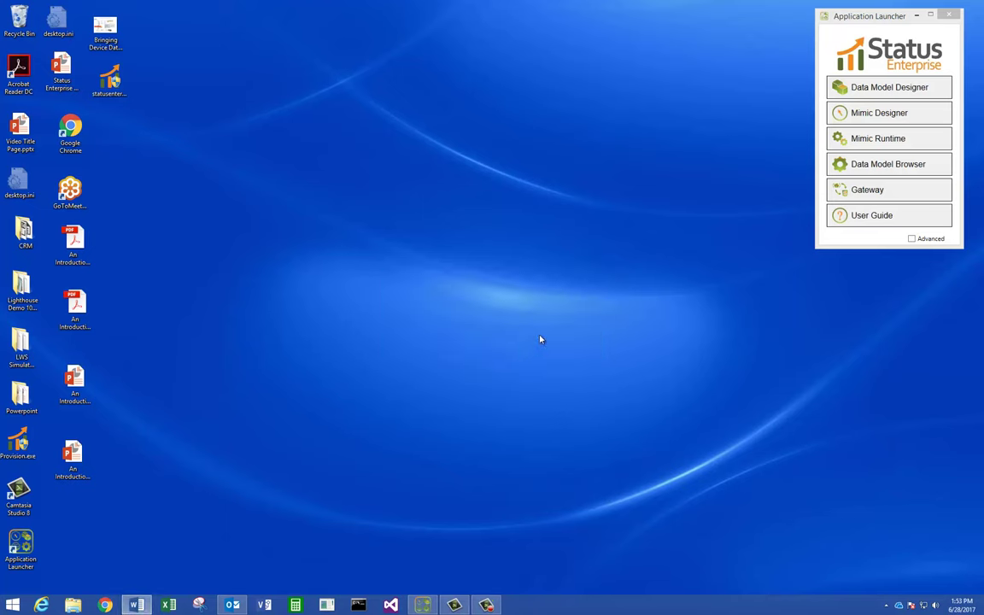
drag(848, 27, 828, 30)
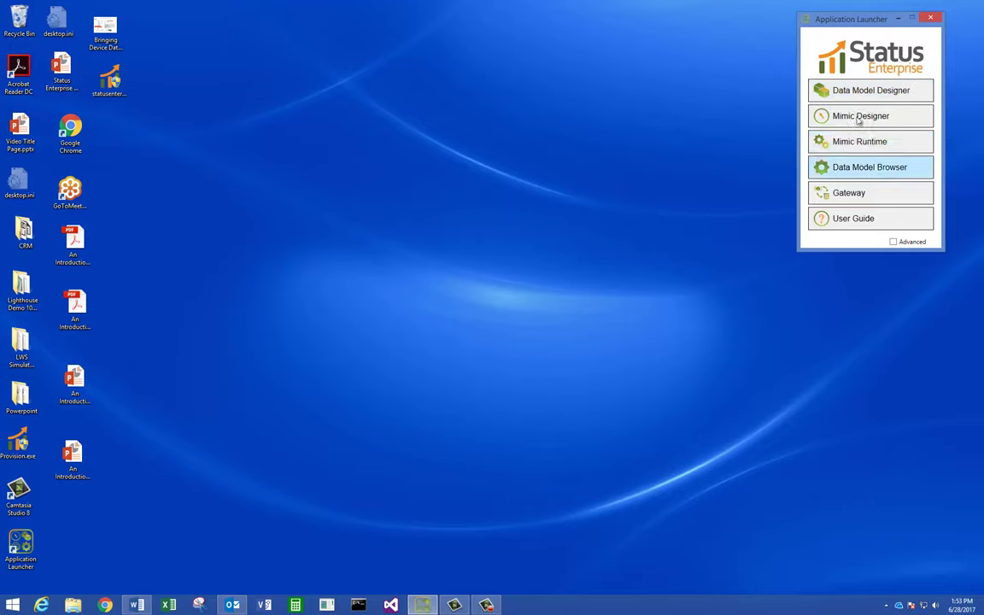
Log in to Data Model Designer and expand Assets > Pump A1 to show Flow Rate (-32.47845).
click(858, 94)
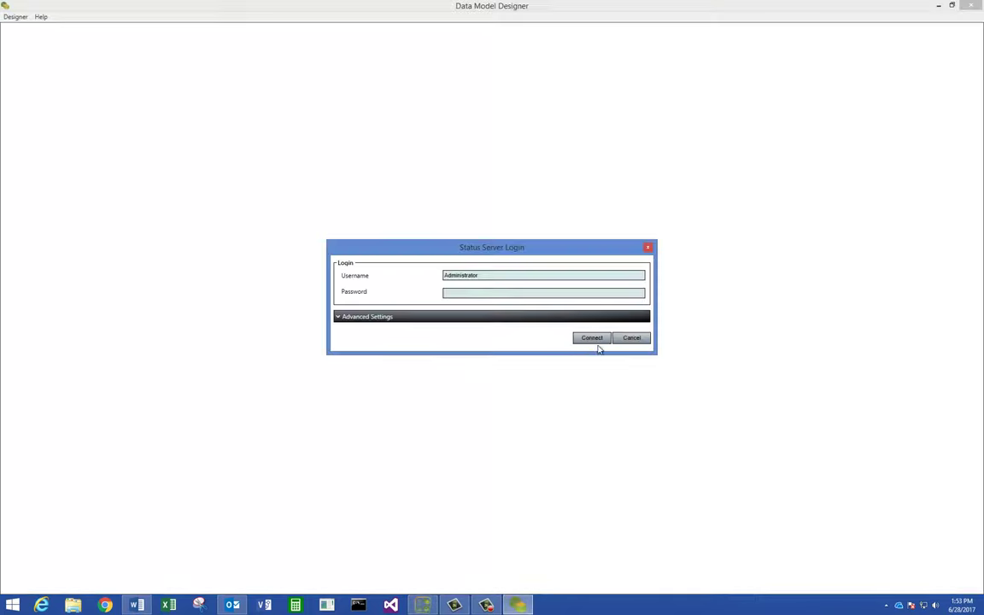
click(592, 338)
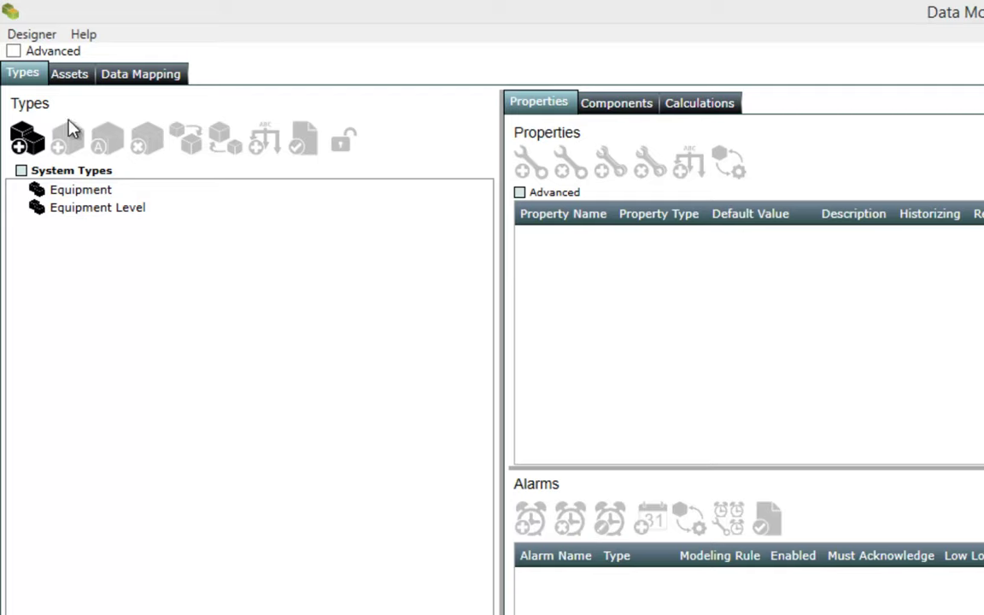
click(74, 78)
click(68, 173)
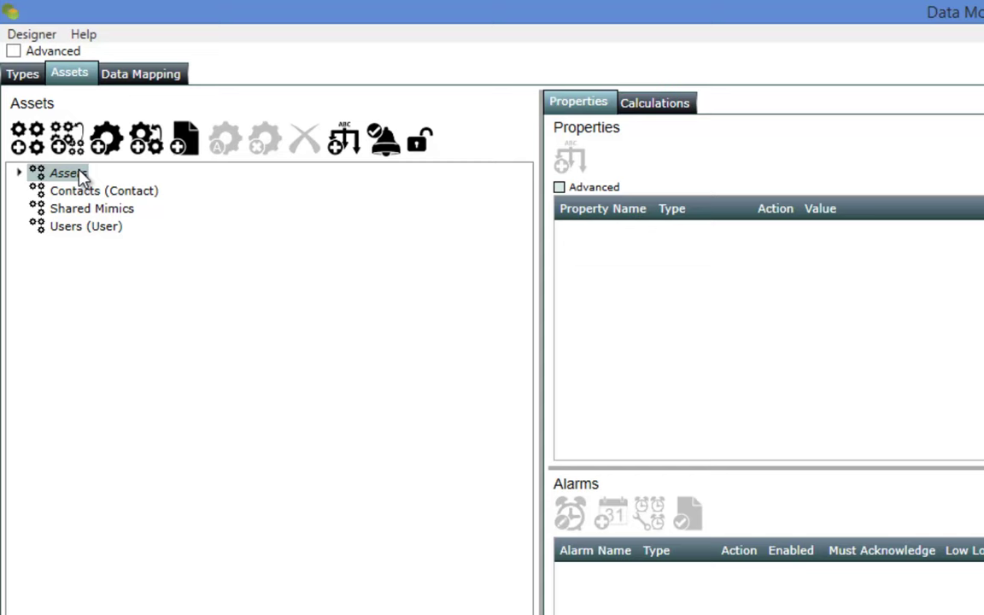
double_click(72, 175)
double_click(88, 190)
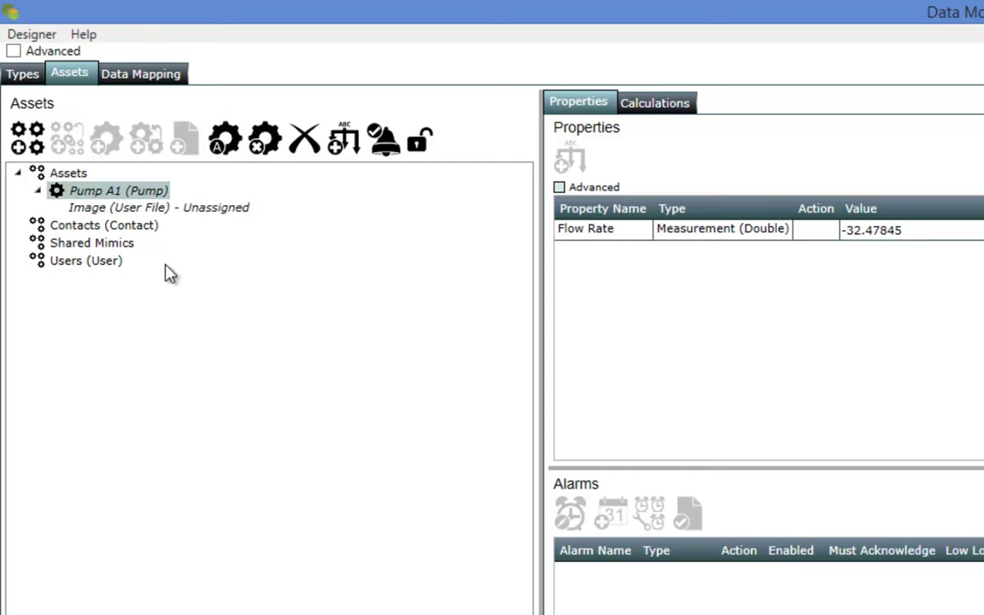
click(592, 236)
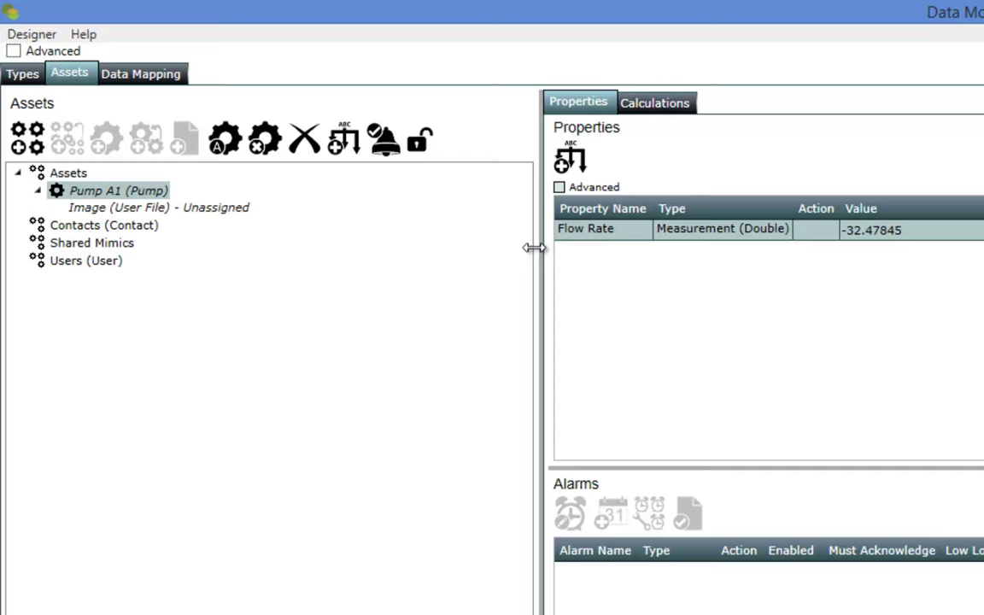
drag(534, 246, 499, 261)
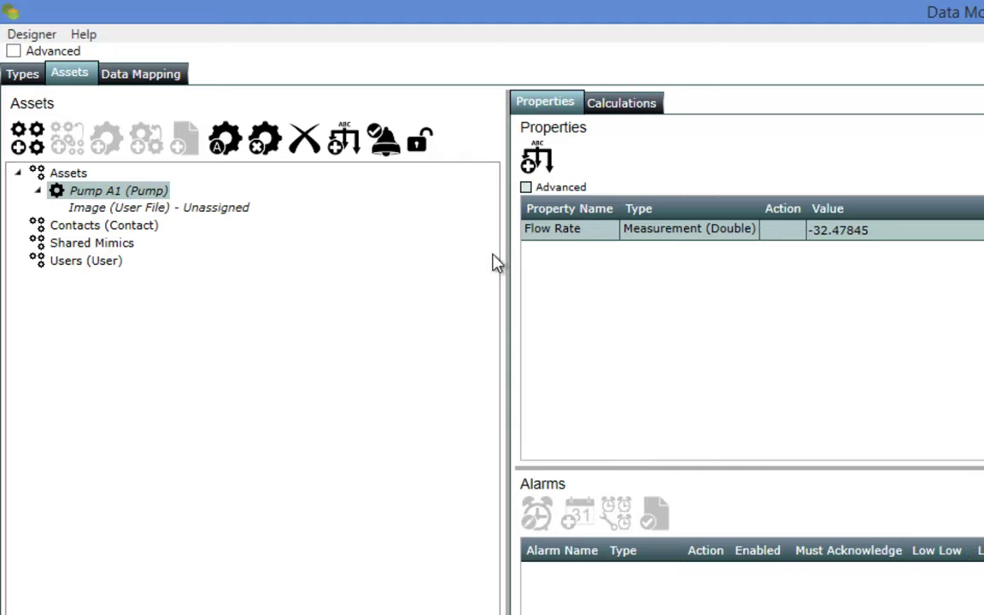
Switch to the Data Mapping tab for connector server localhost:21000.
click(137, 74)
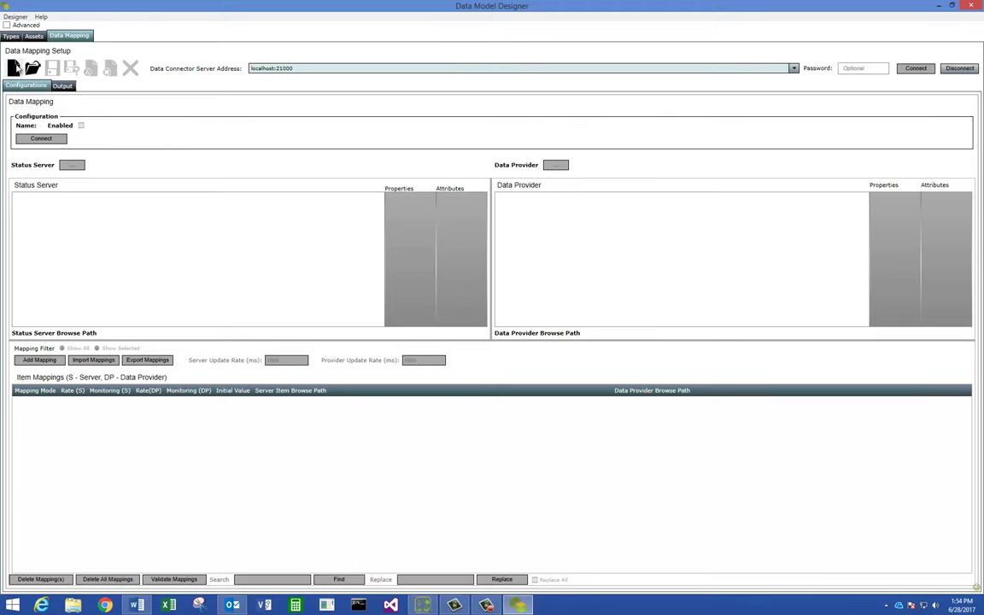
Create a new mapping configuration named UA.
click(14, 67)
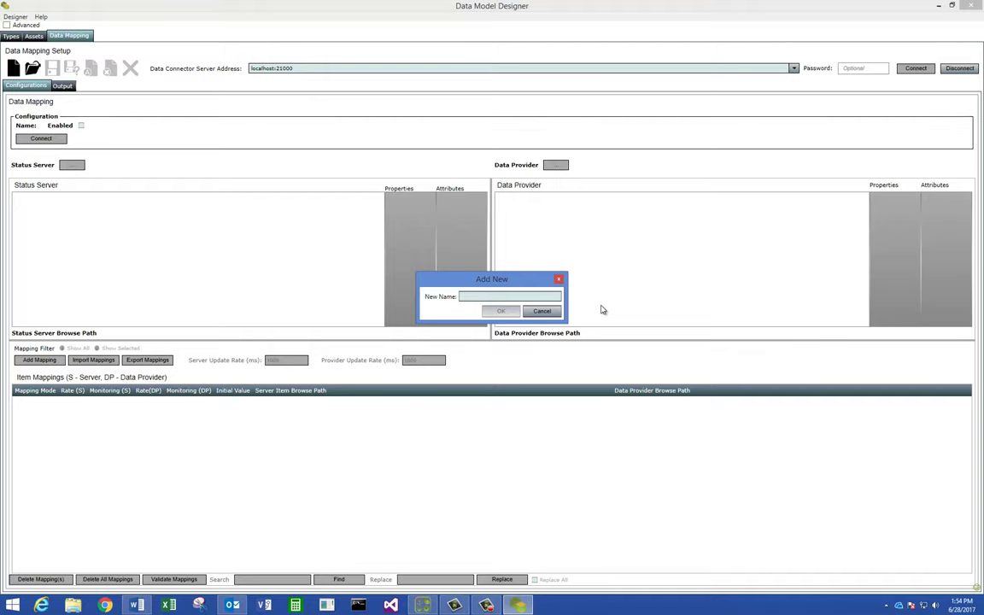
text(UA)
click(499, 311)
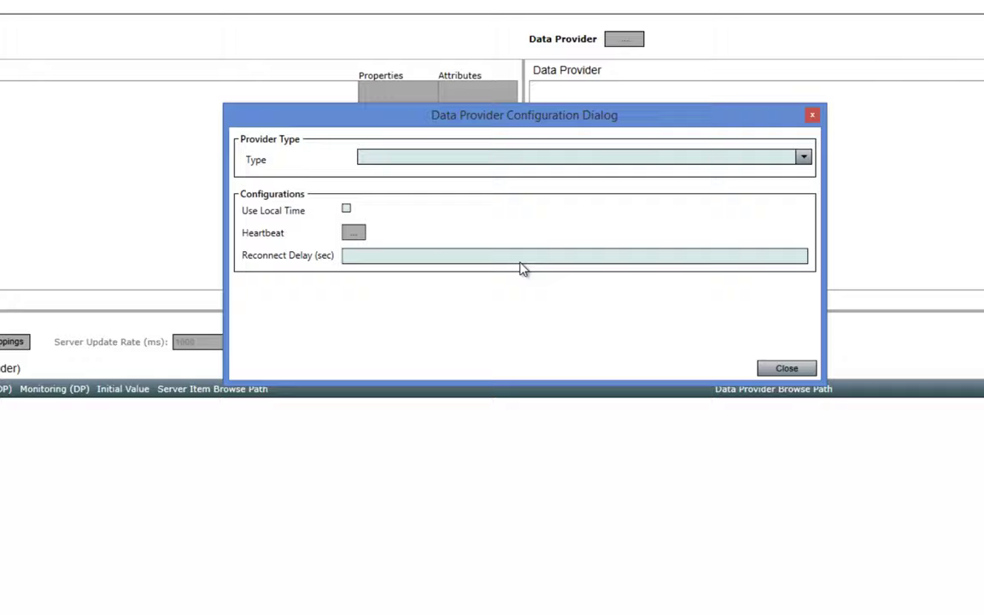
Browse the list of available data provider types.
click(804, 157)
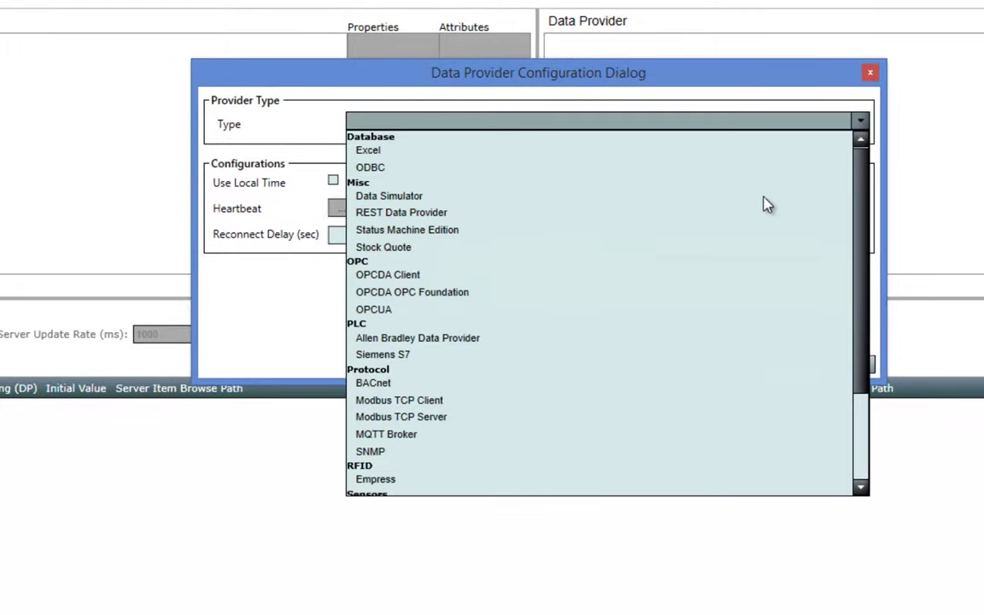
scroll(718, 323, down, 3)
scroll(675, 350, up, 3)
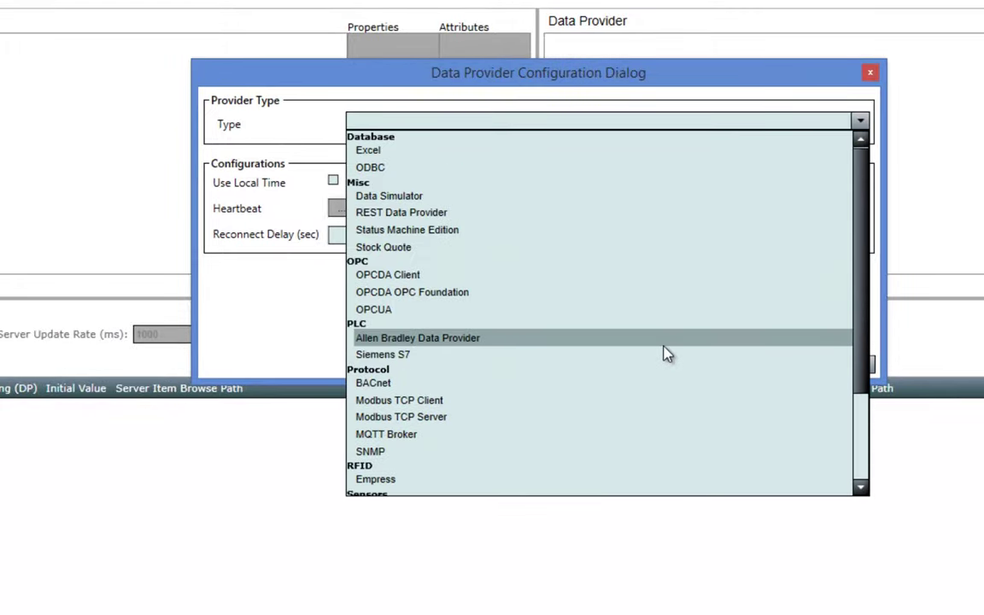
scroll(665, 353, down, 3)
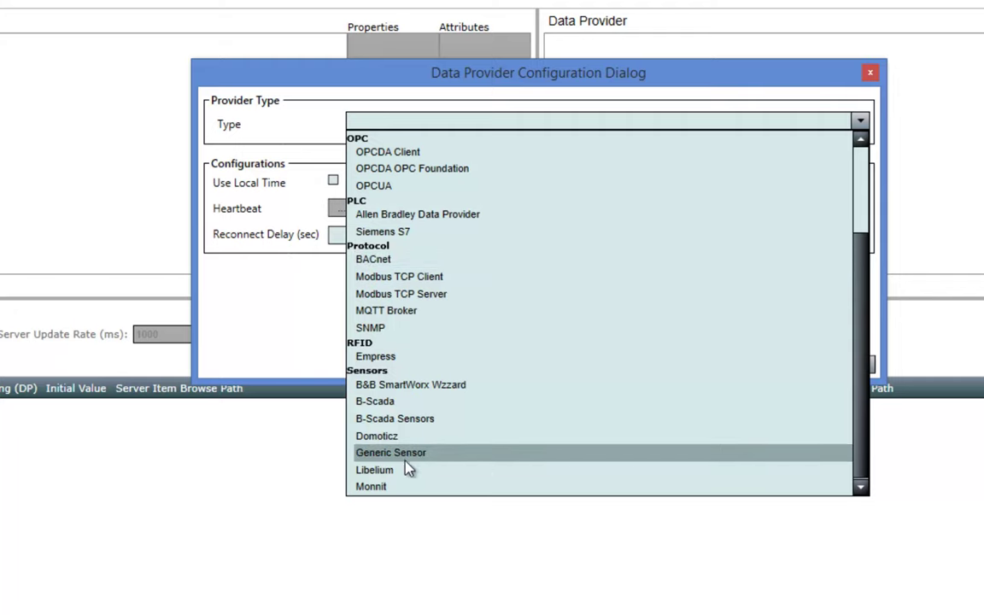
scroll(410, 470, up, 3)
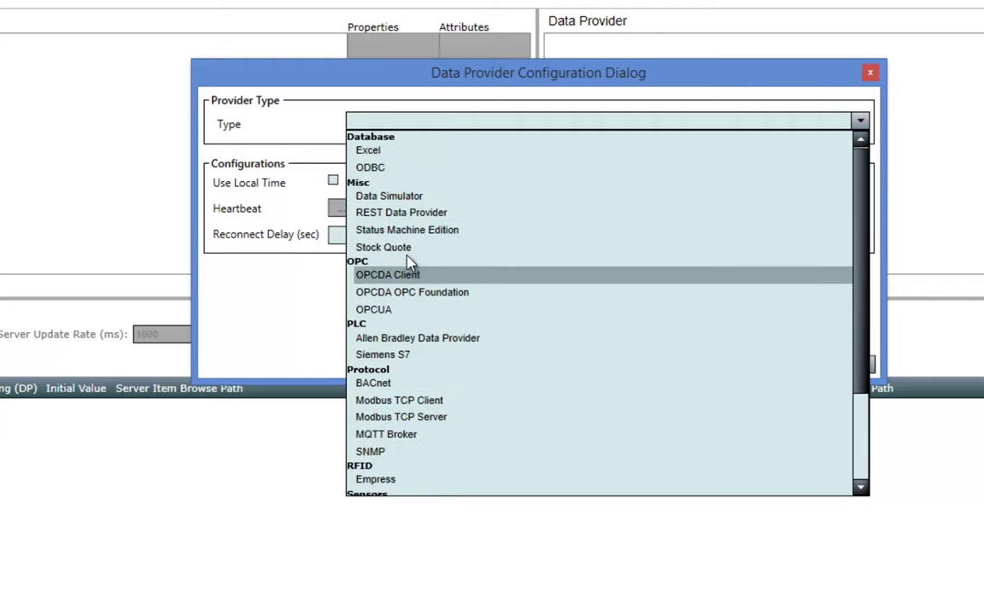
Choose OPCUA as the provider type with endpoint URL opc.tcp://127.0.0.1:49320.
click(388, 312)
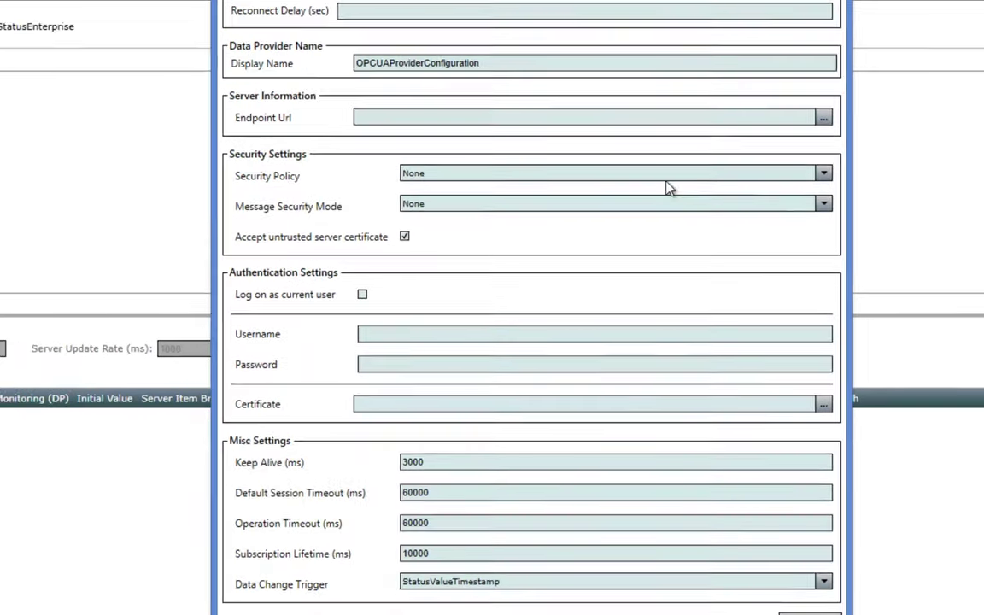
click(417, 119)
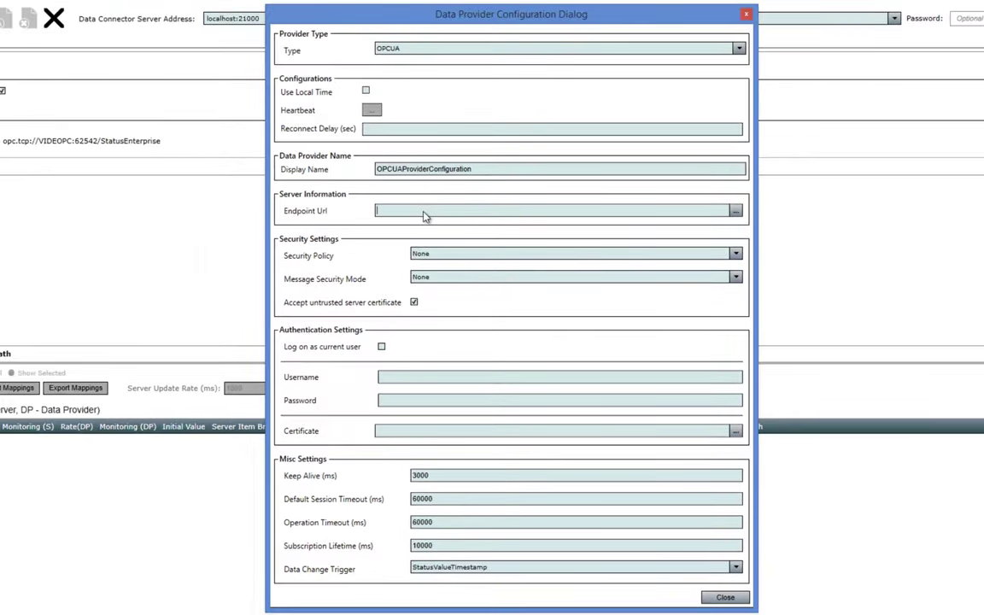
right_click(424, 216)
click(456, 250)
Keep both the security policy and message security mode set to None.
click(439, 256)
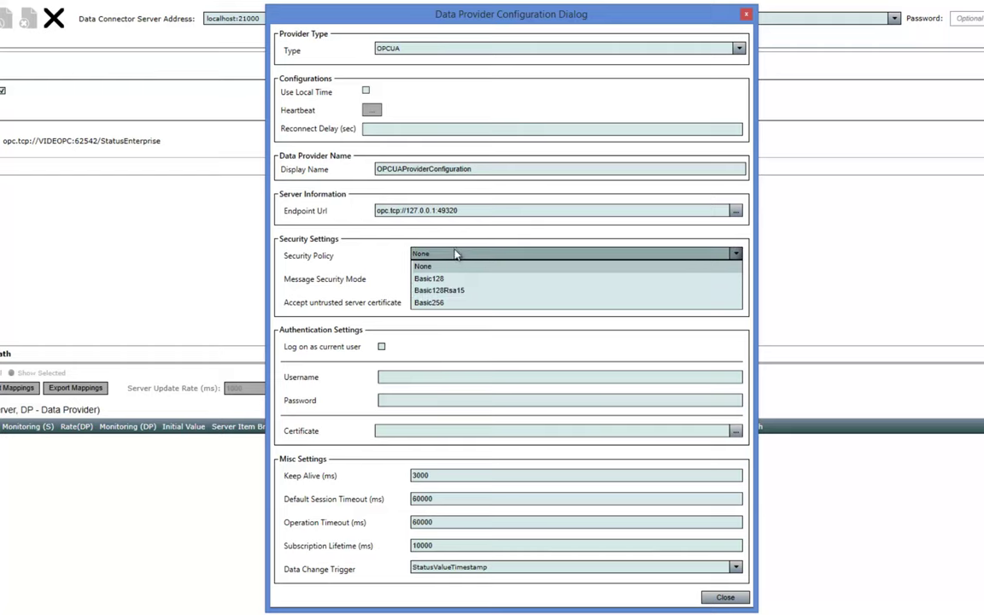
click(453, 266)
click(455, 279)
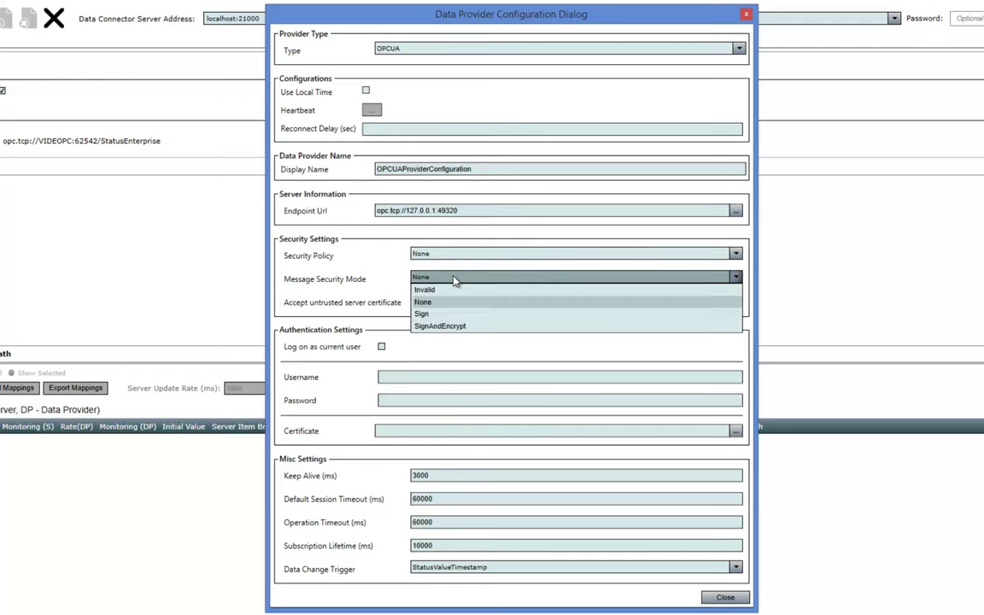
click(487, 251)
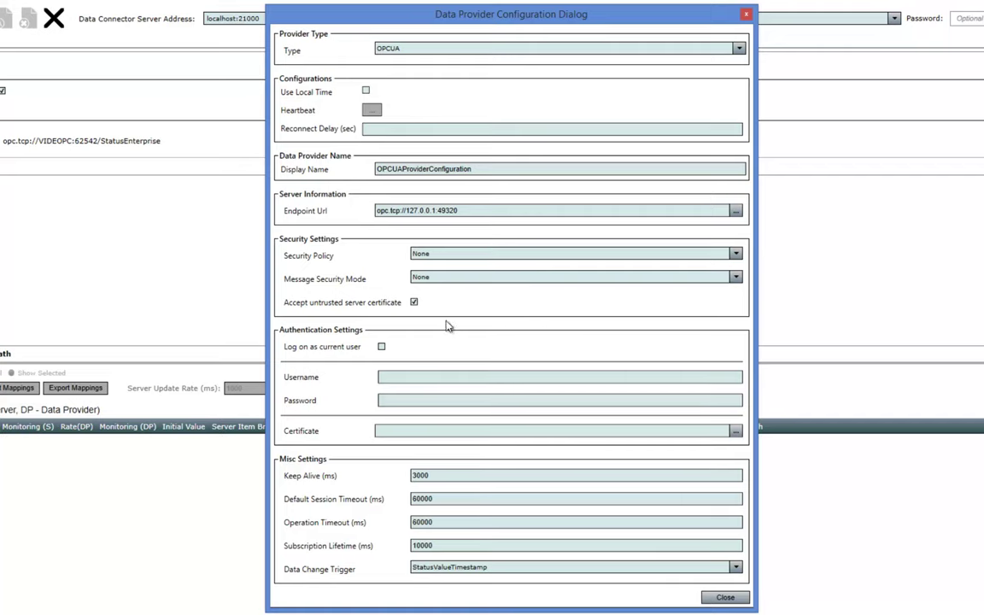
drag(509, 20, 512, 3)
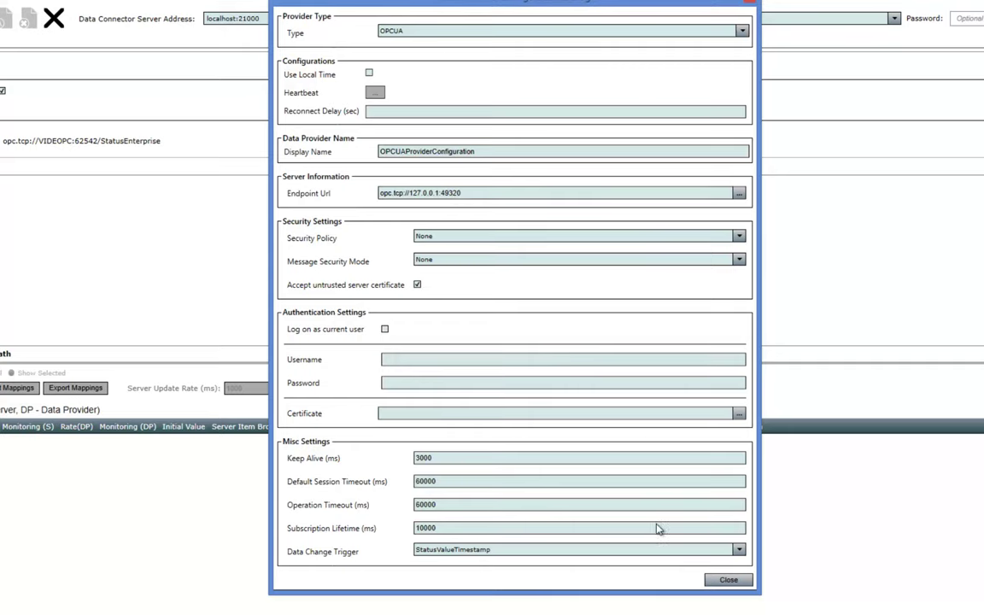
Connect the UA mapping and pick Pump A1's Flow Rate Value as the server item.
click(746, 582)
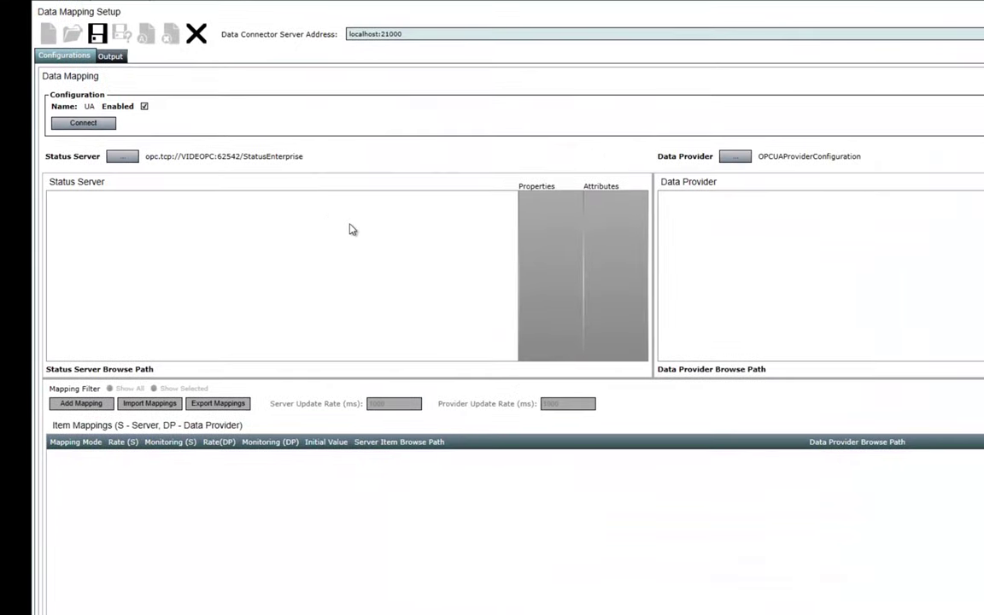
click(106, 123)
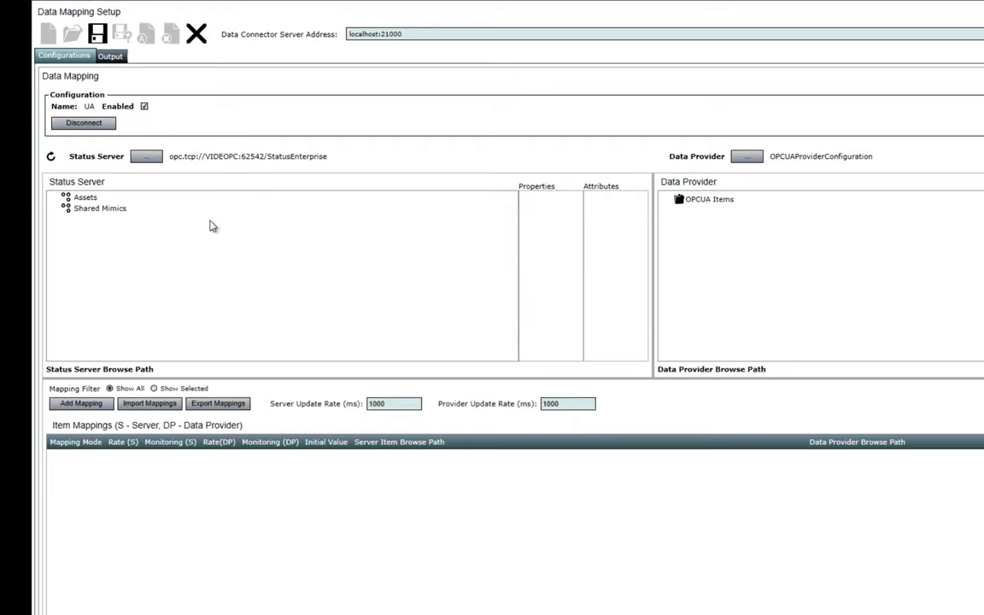
double_click(86, 198)
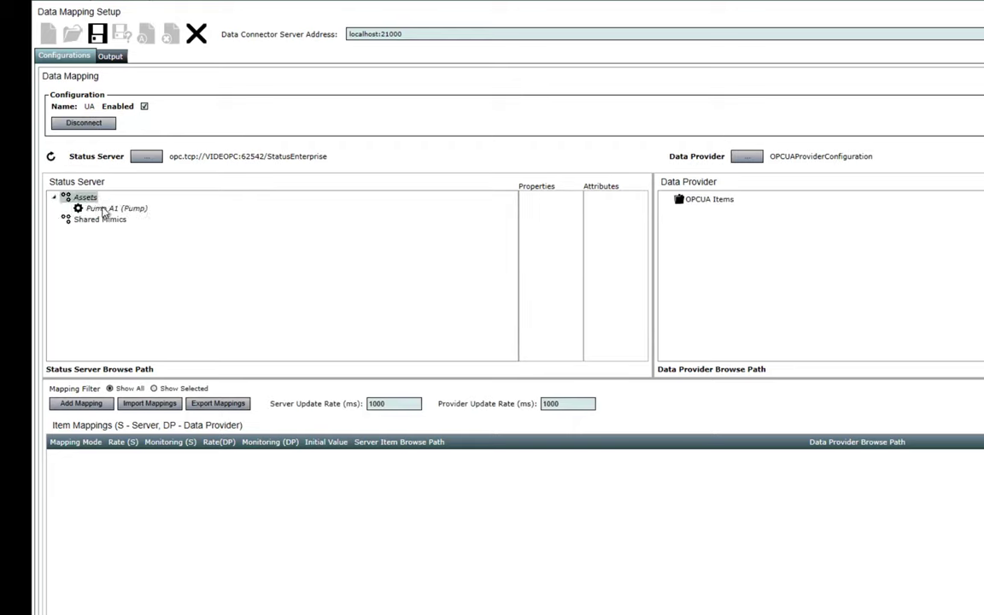
double_click(106, 210)
click(481, 199)
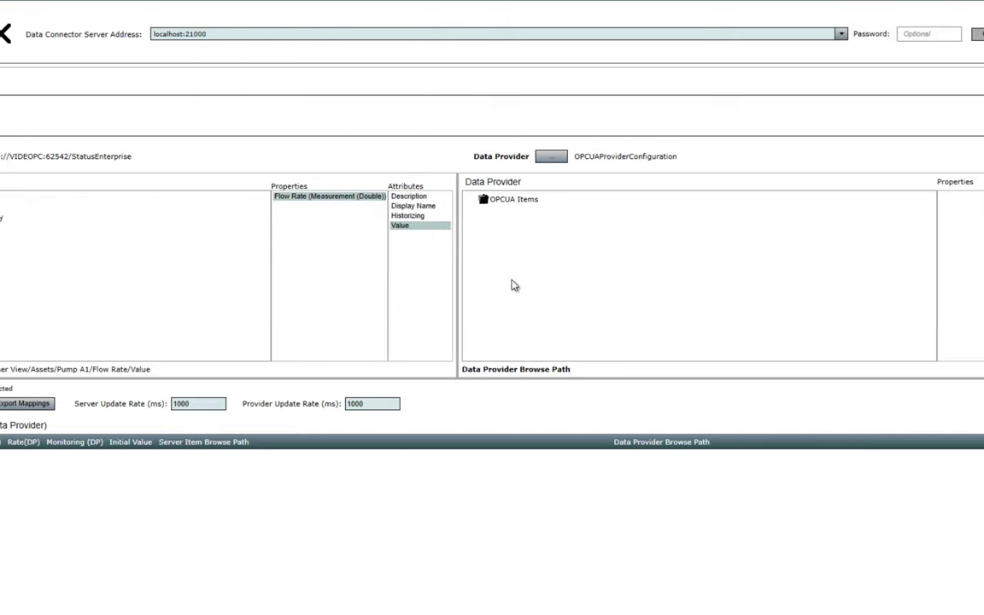
Expand OPCUA Items and enlarge the provider tree to browse folders like Channel1.
double_click(506, 202)
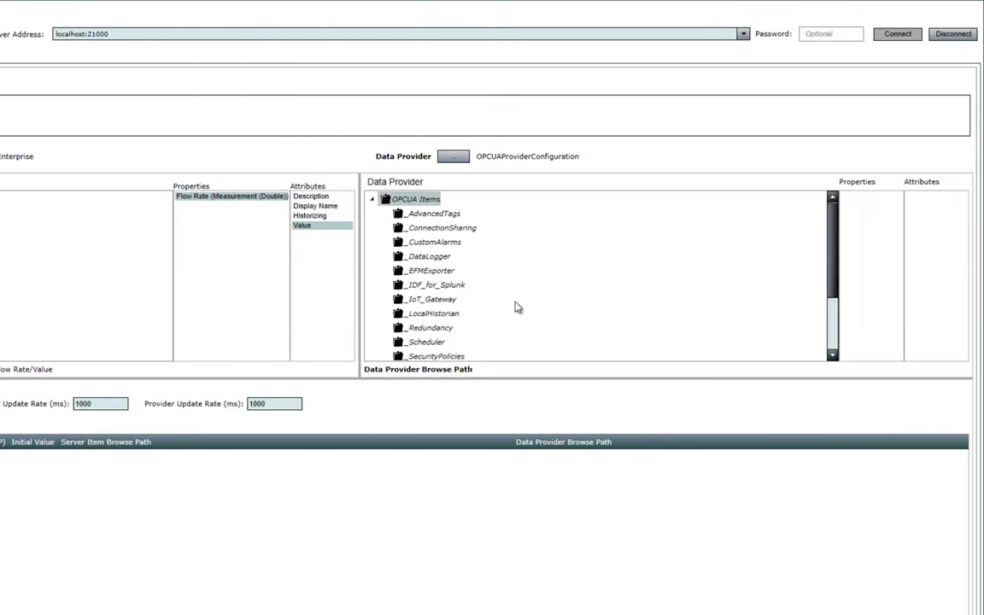
drag(530, 378, 512, 464)
scroll(521, 338, down, 1)
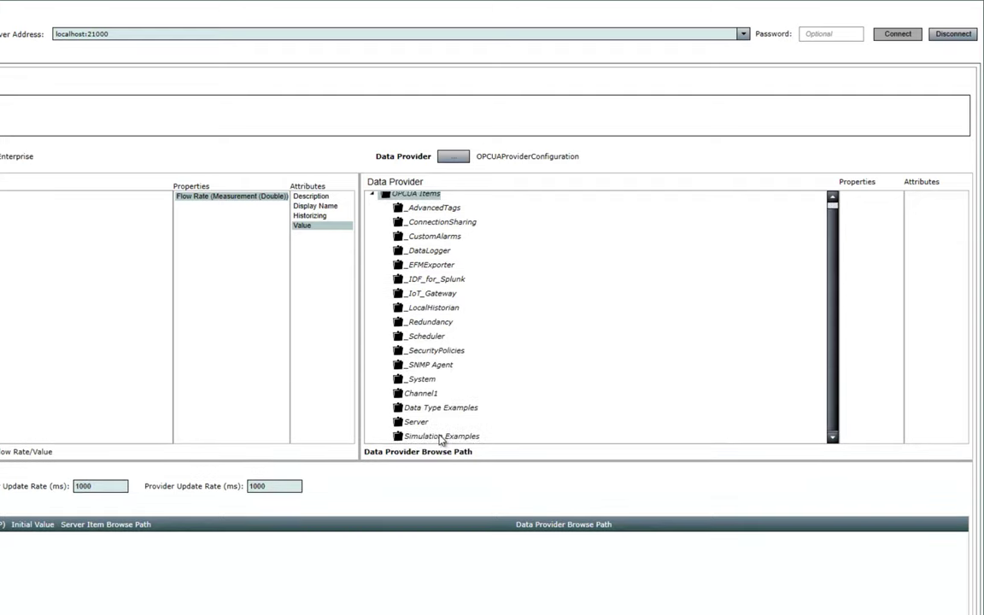
Open the KEPServerEX 6 Configuration window from the system tray.
click(860, 574)
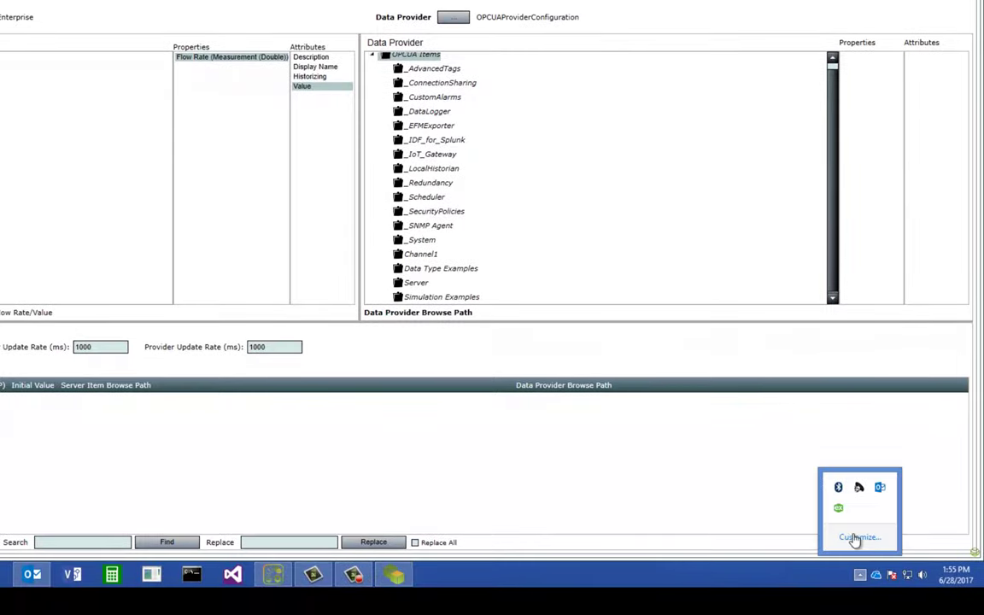
right_click(838, 508)
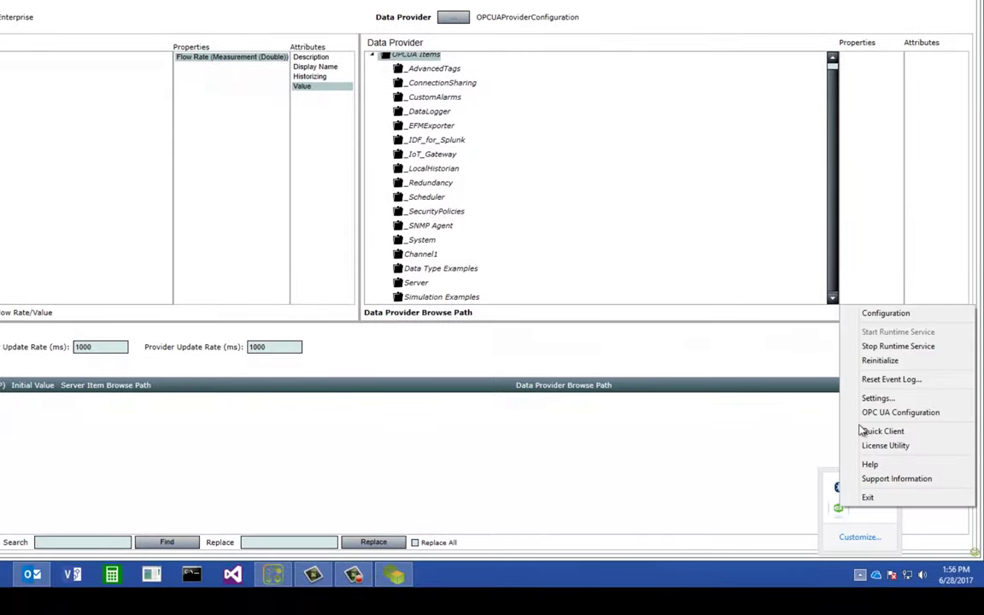
click(888, 316)
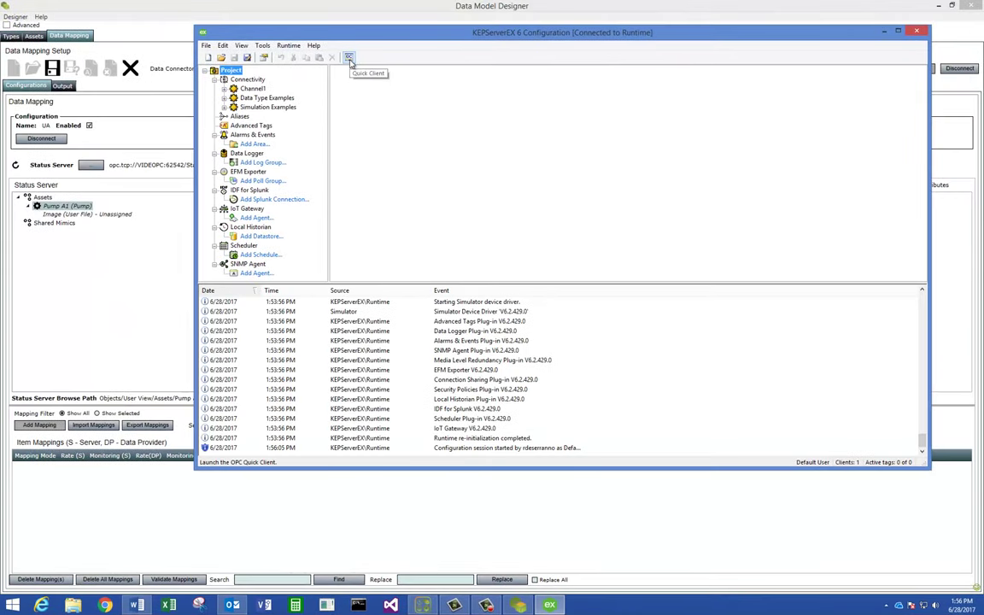
Check the live Simulation Examples.Functions tag values in Quick Client, then close it.
click(349, 59)
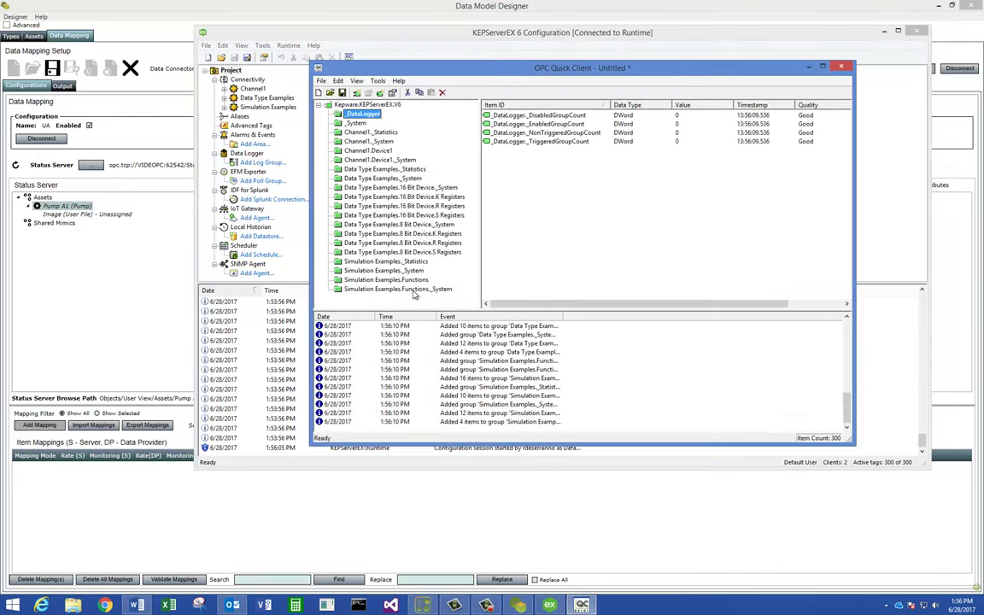
double_click(389, 271)
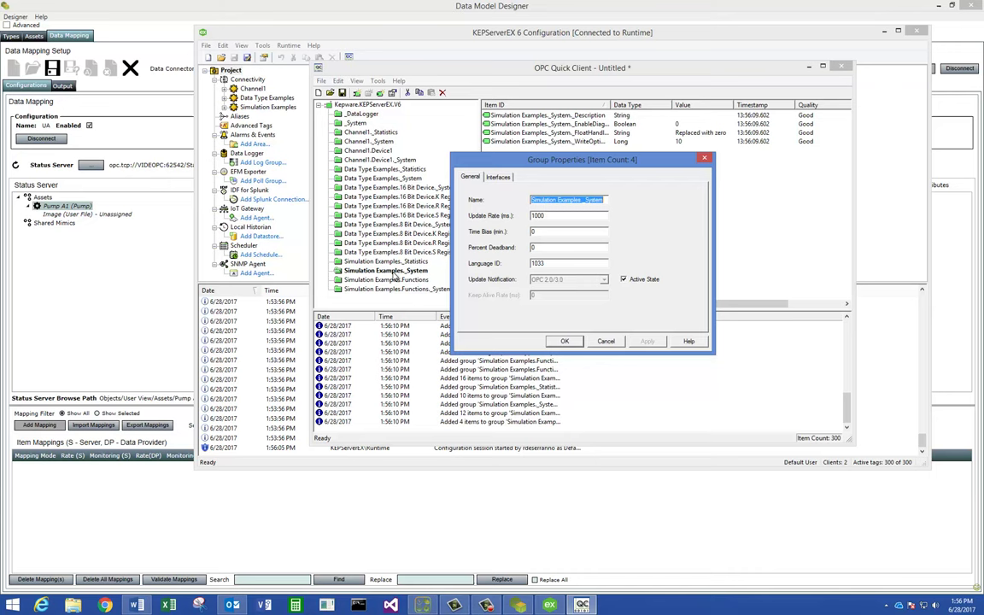
key(Escape)
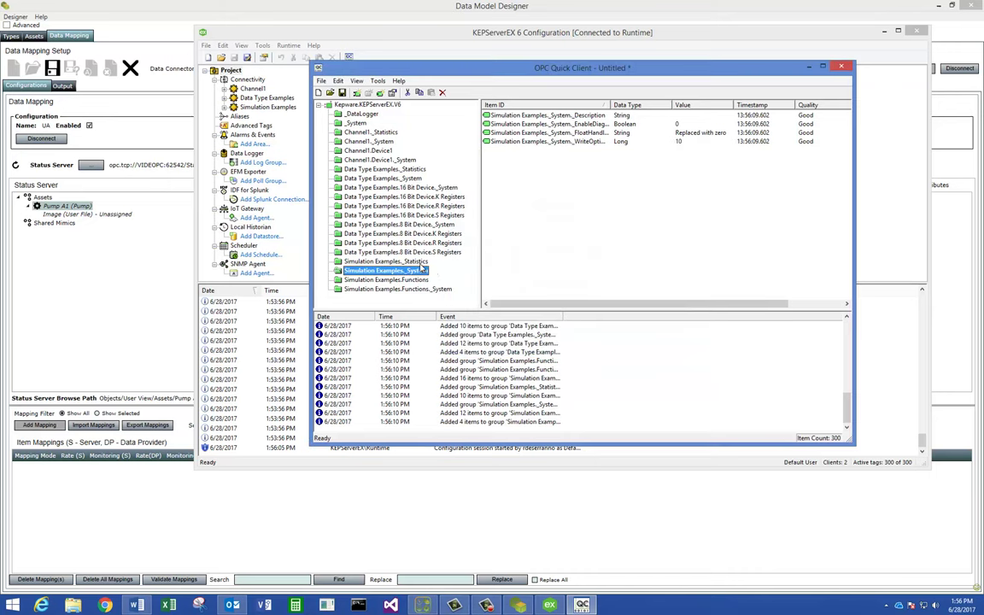
click(418, 280)
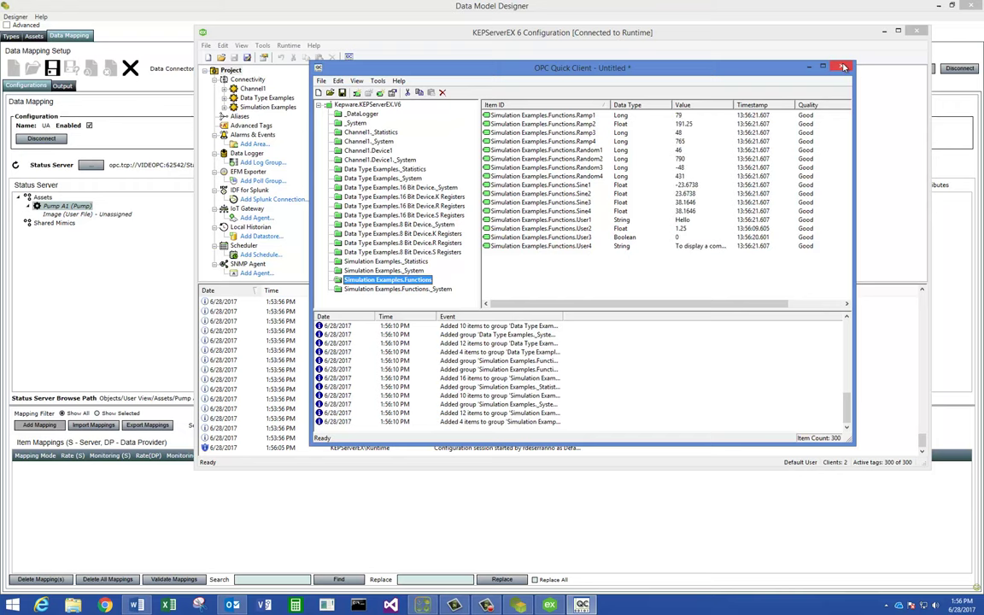
click(843, 66)
Discard the Quick Client session, close KEPServerEX, and pick Sine1 under Simulation Examples > Functions.
key(n)
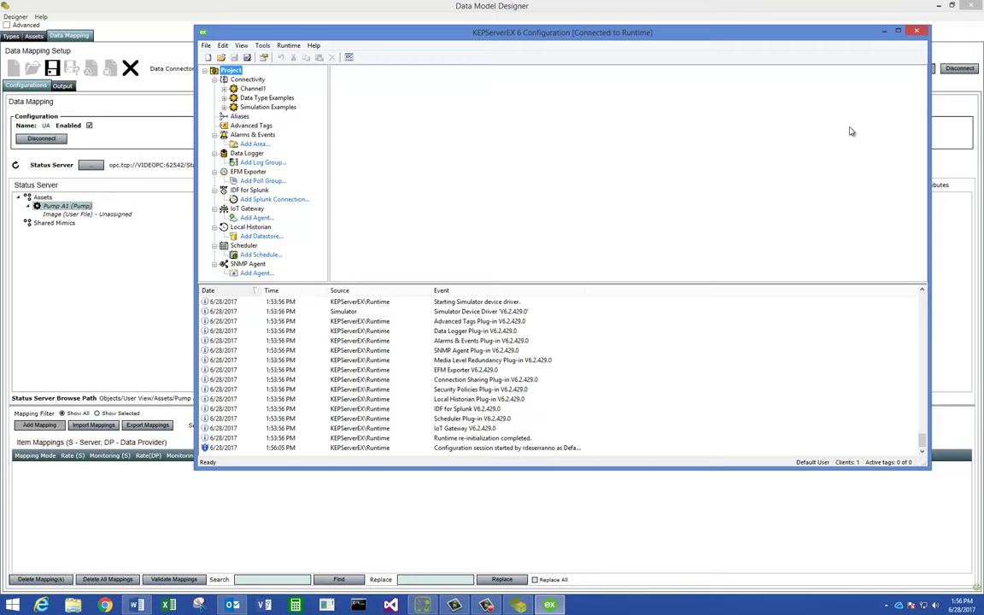
key(alt+F4)
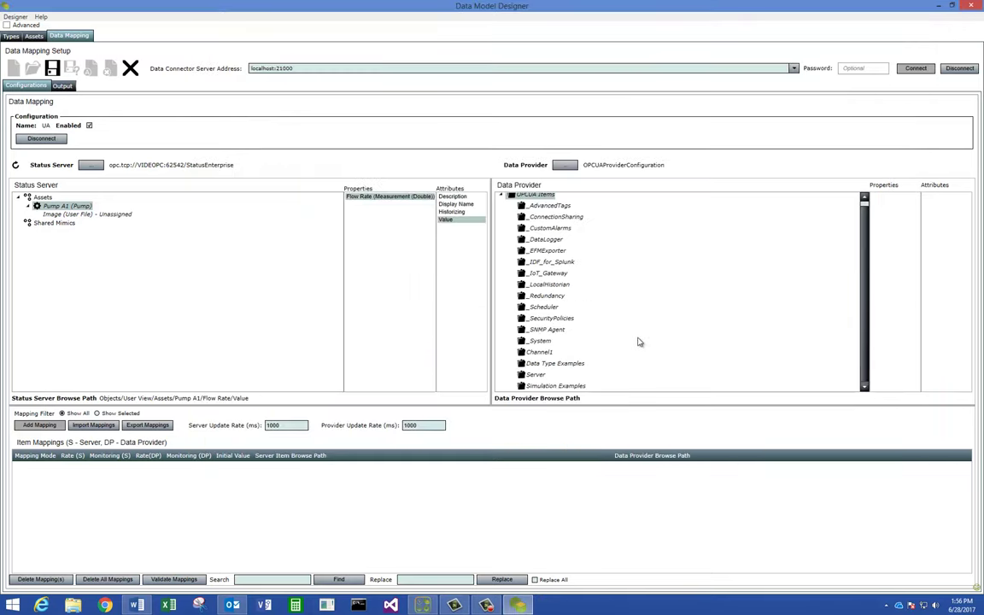
double_click(581, 386)
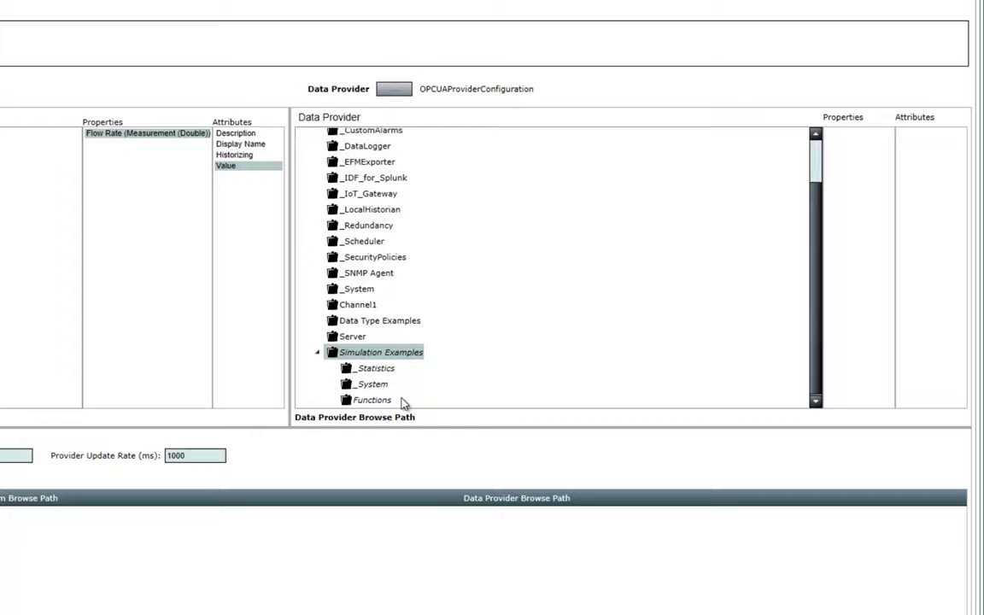
double_click(402, 402)
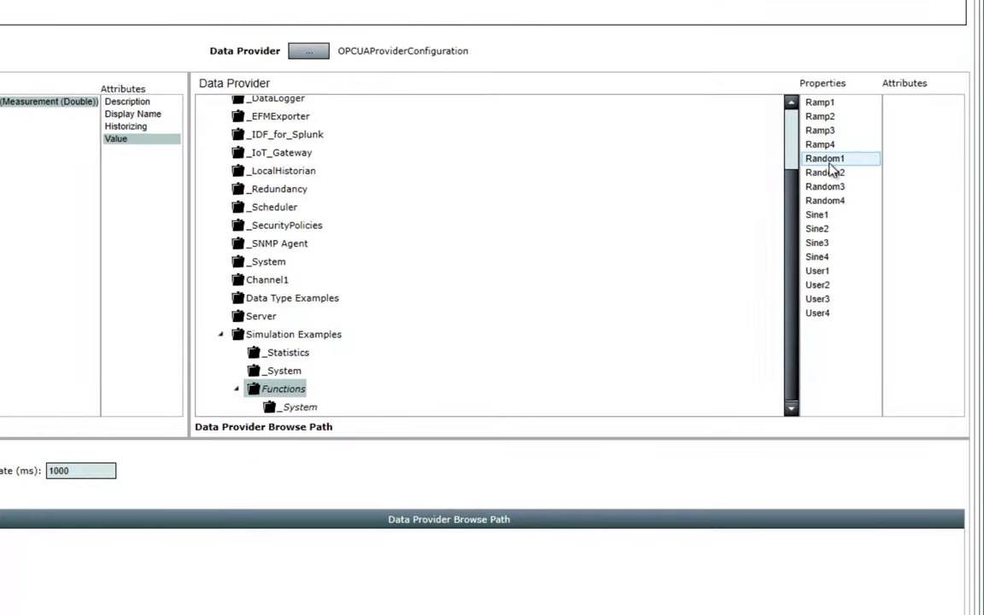
click(819, 215)
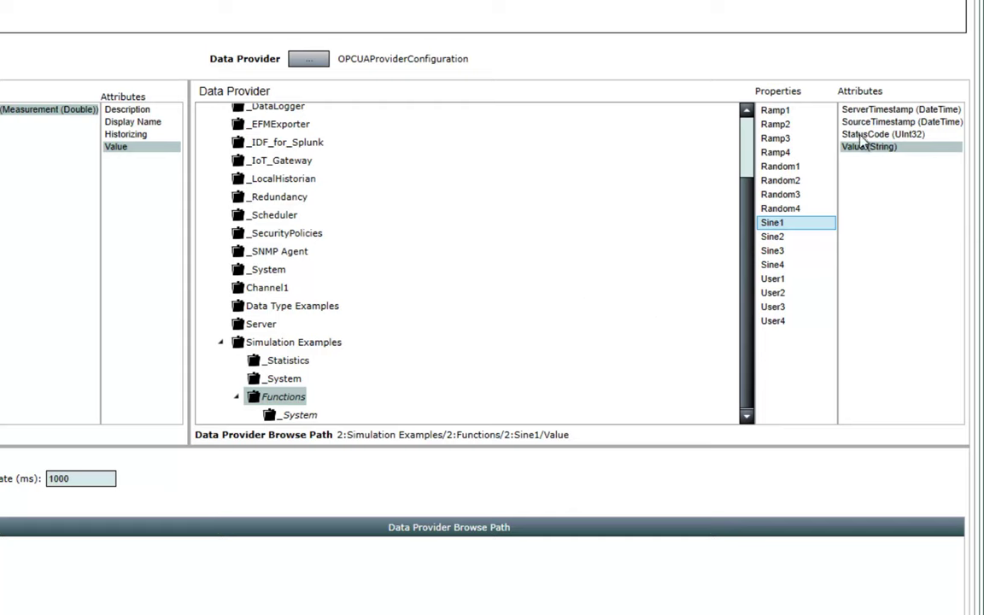
Add a ToServer mapping from Pump A1's Flow Rate to Sine1's Value.
right_click(880, 151)
click(842, 158)
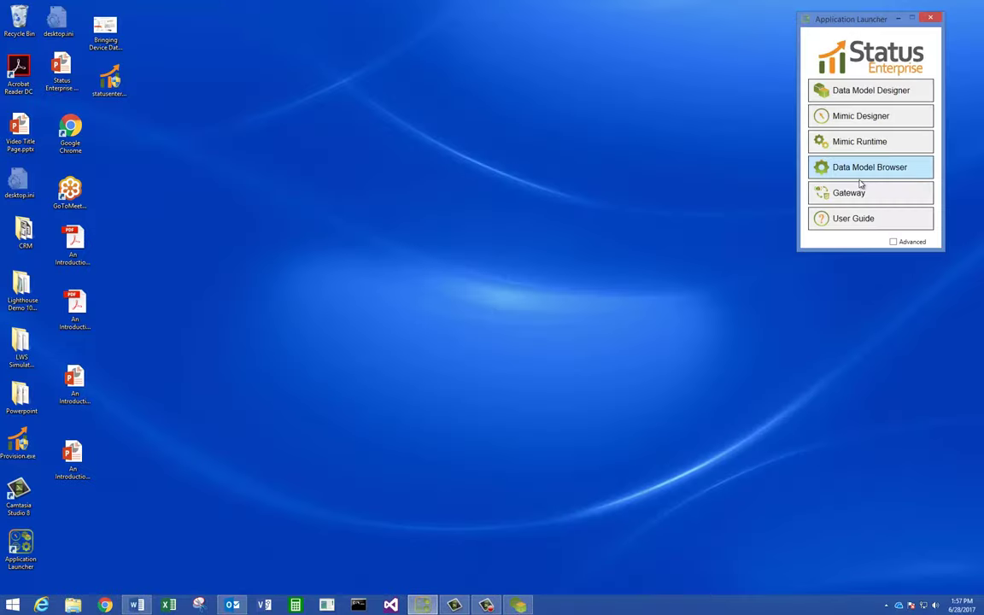
Launch Mimic Designer, connect to the status server, and open the shared mimic 'Test'.
click(869, 116)
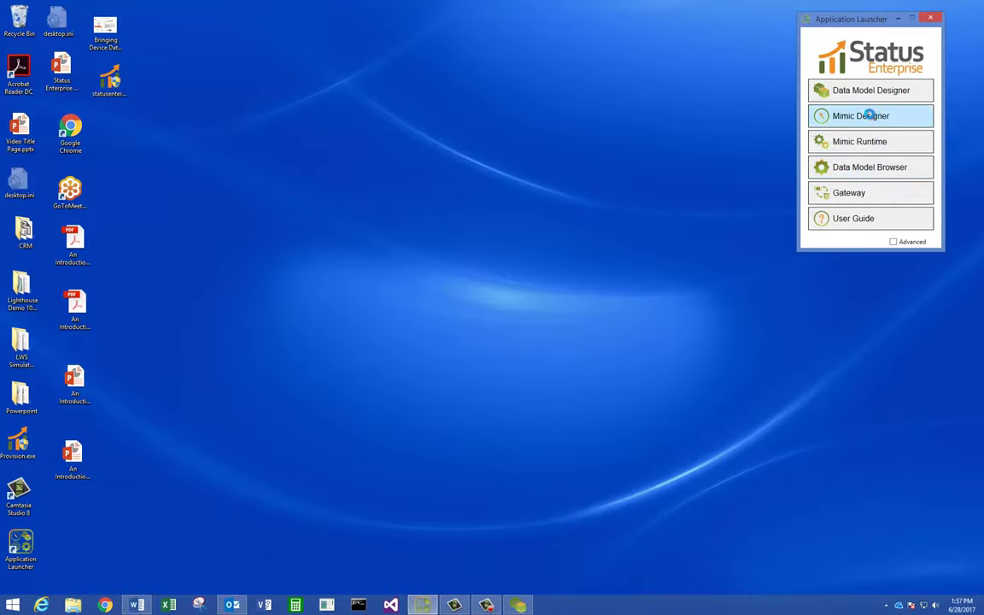
click(593, 339)
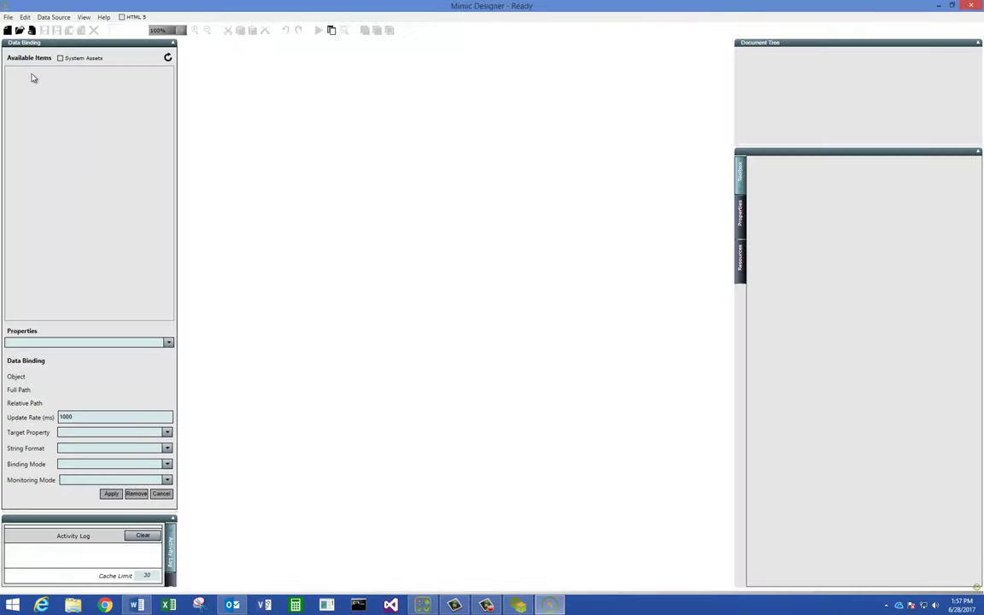
click(20, 30)
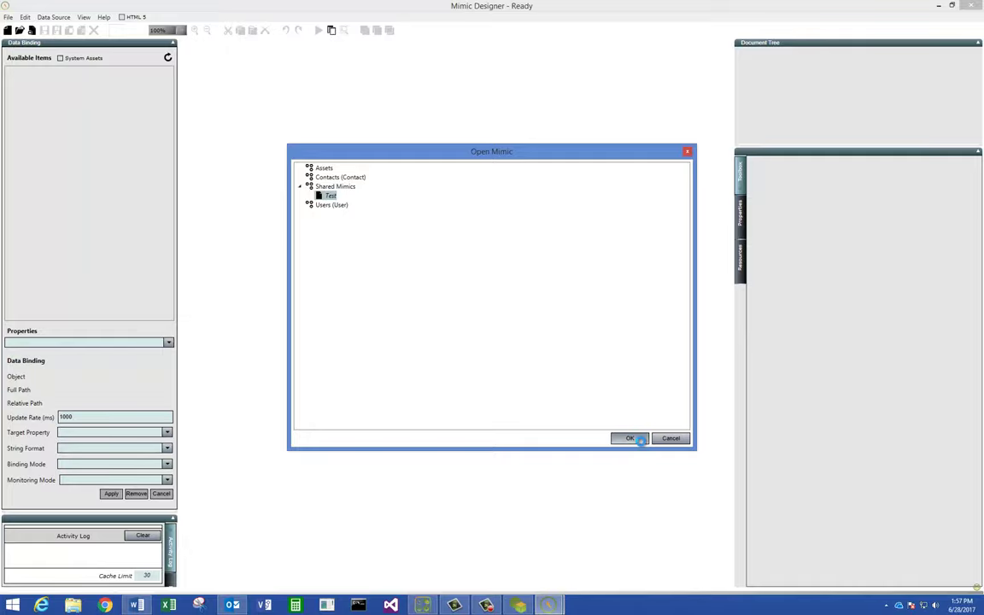
click(630, 437)
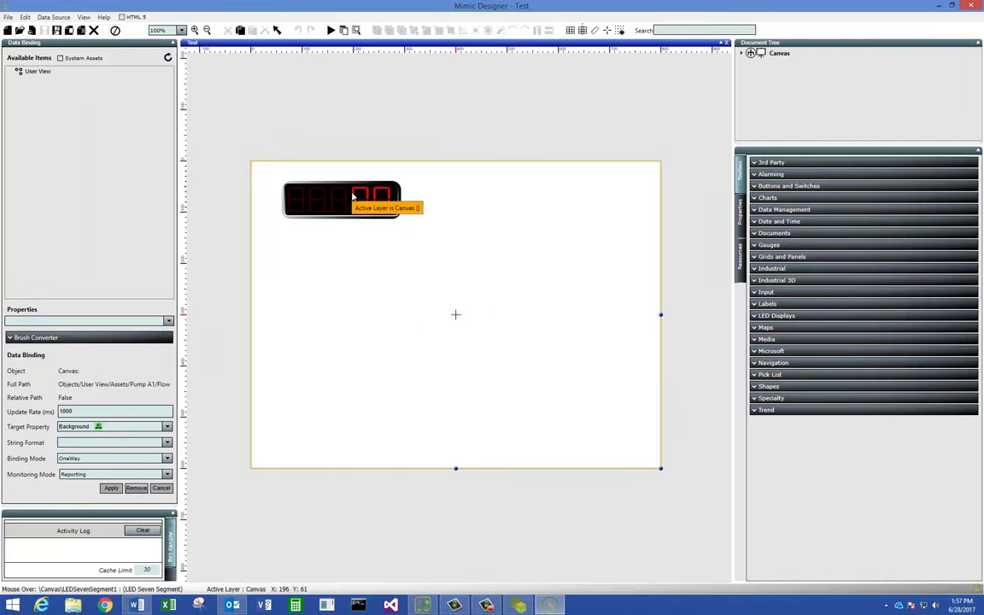
Bind the LED seven-segment display to User View > Assets > Pump A1 > Flow Rate, then run the mimic.
click(345, 200)
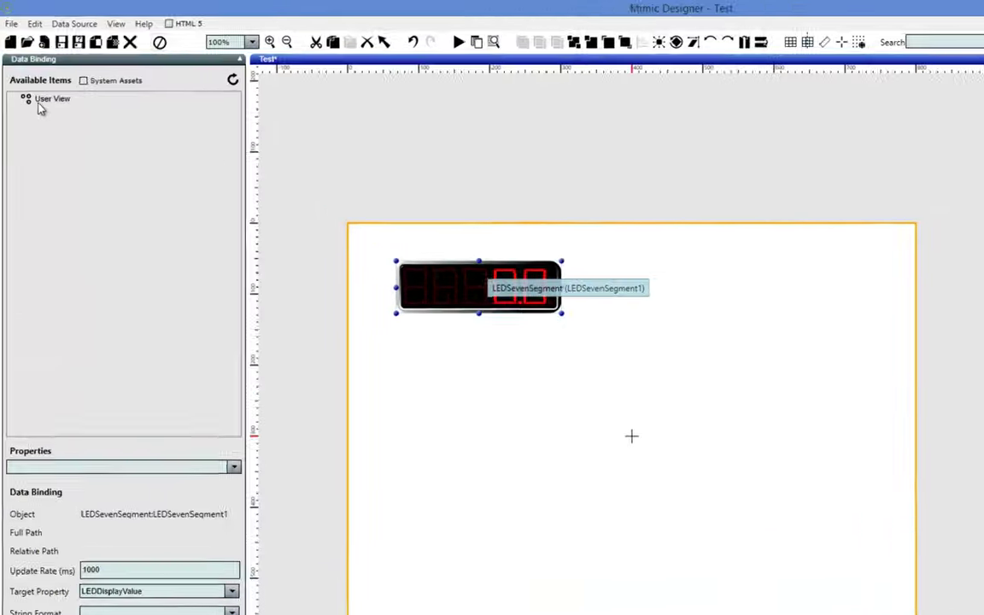
double_click(37, 103)
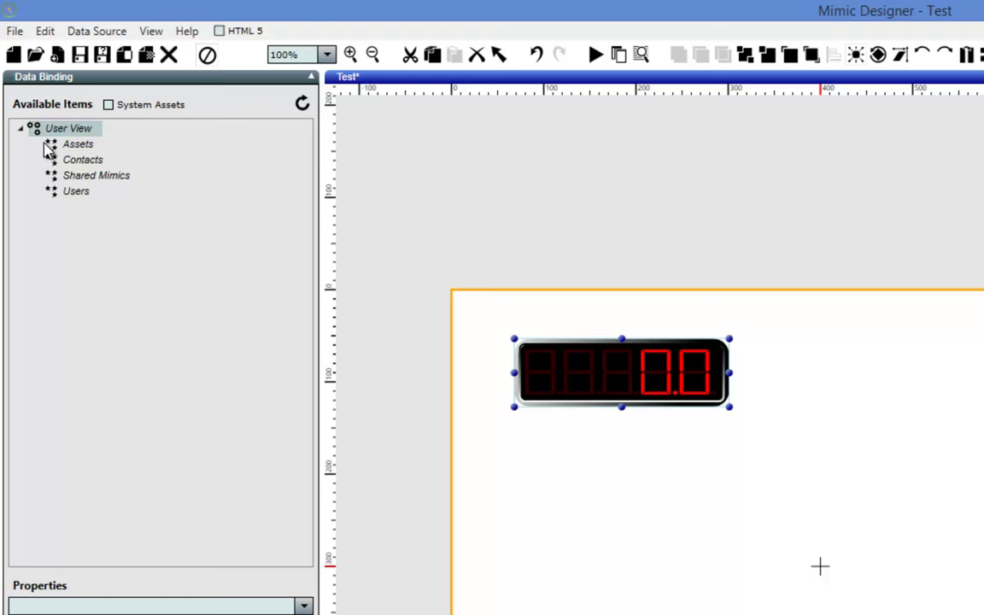
double_click(67, 111)
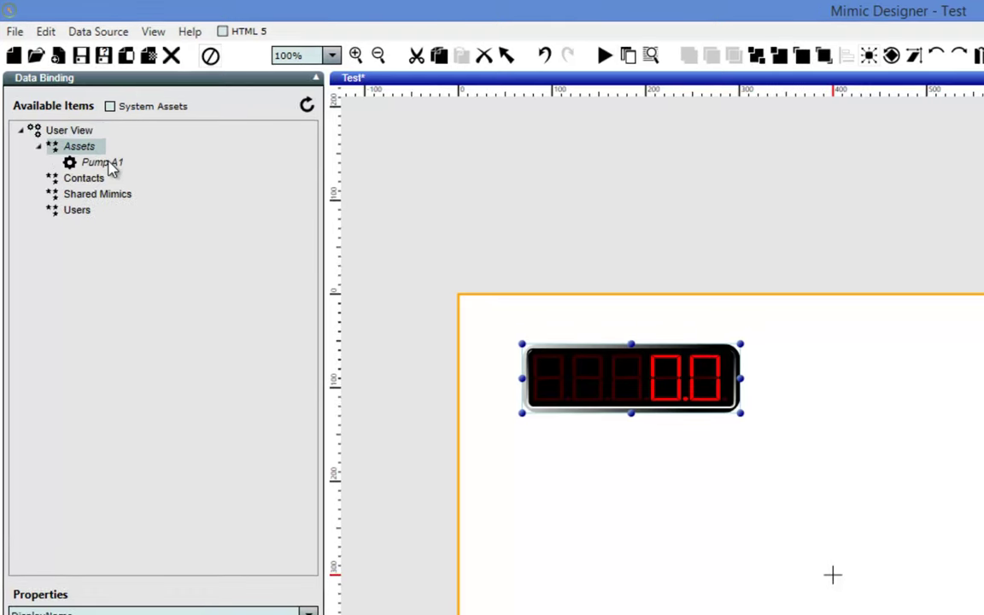
double_click(111, 168)
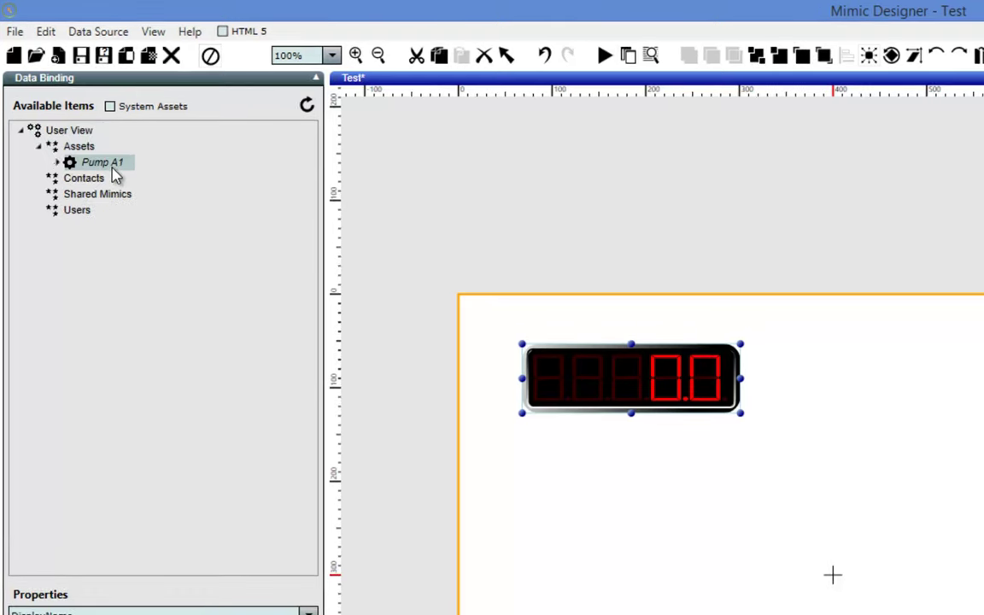
click(141, 178)
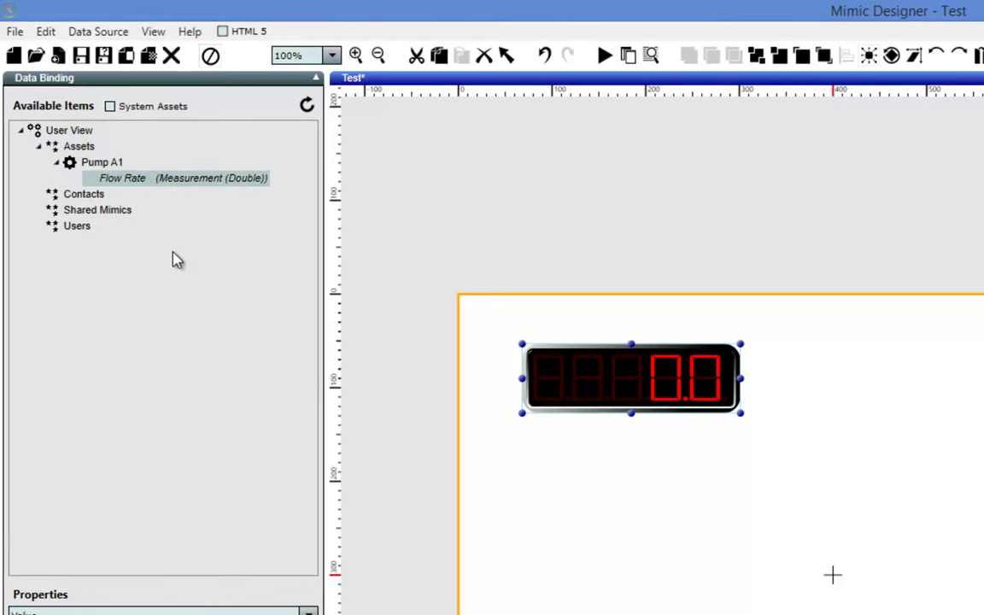
double_click(137, 186)
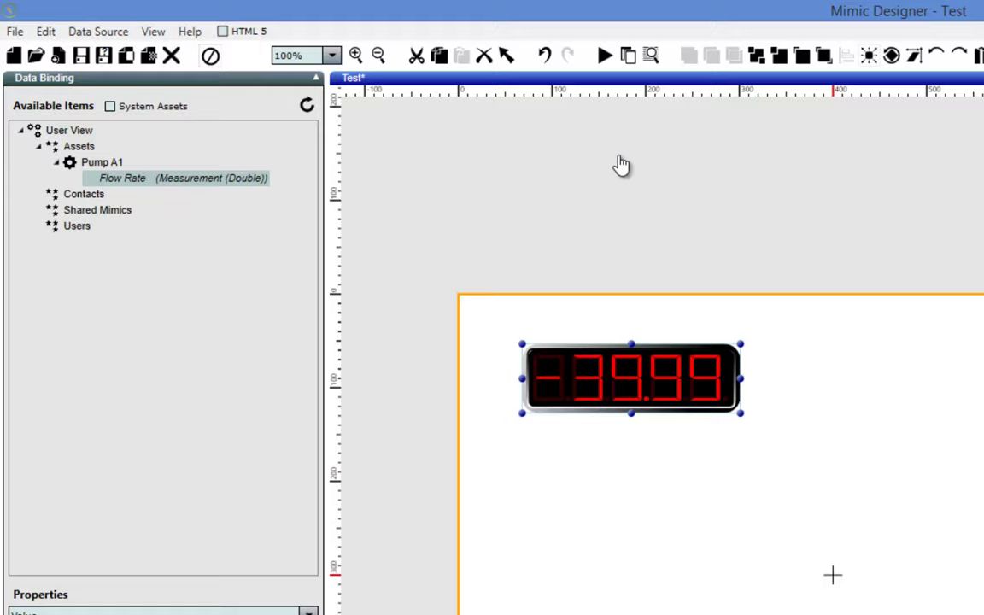
click(603, 56)
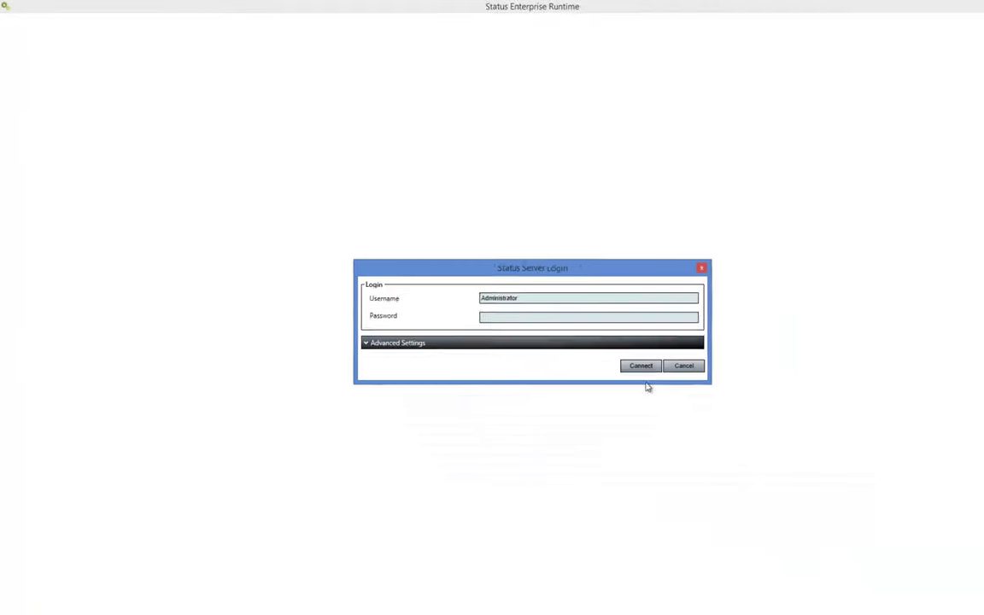
Connect to the server in Runtime, then restore the window to a smaller size and move it.
click(593, 338)
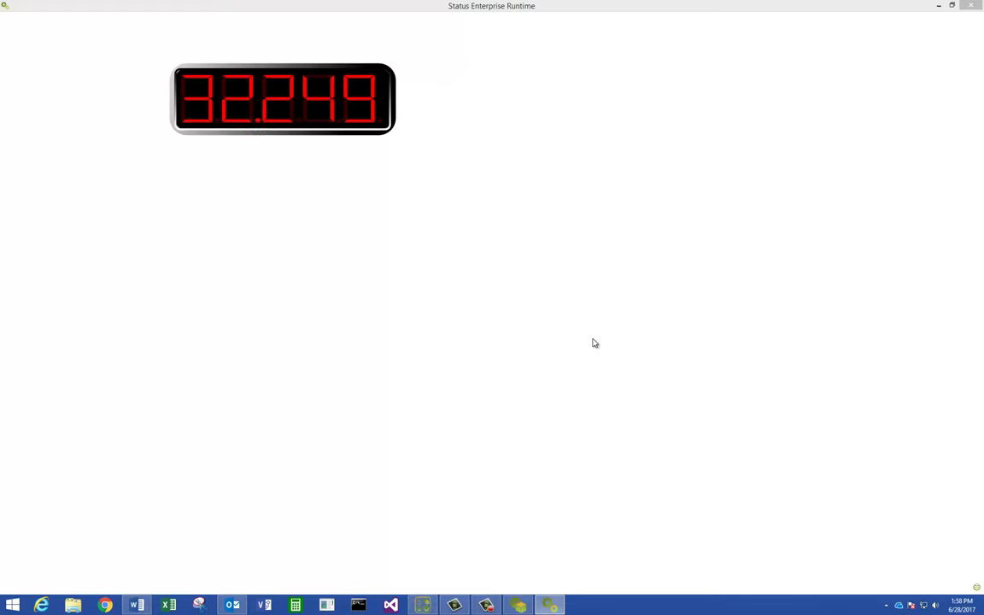
click(953, 8)
drag(325, 103, 456, 115)
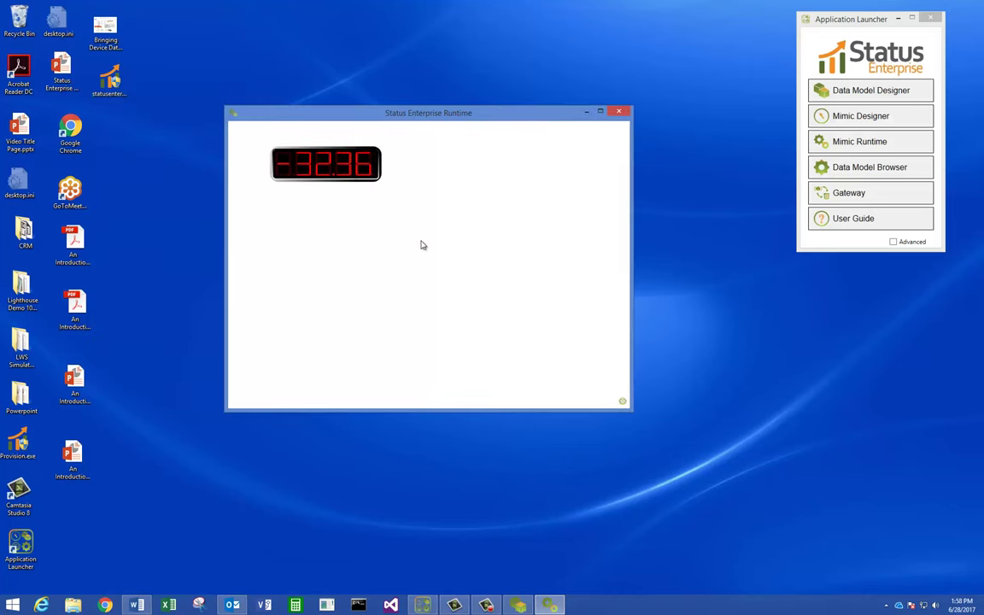